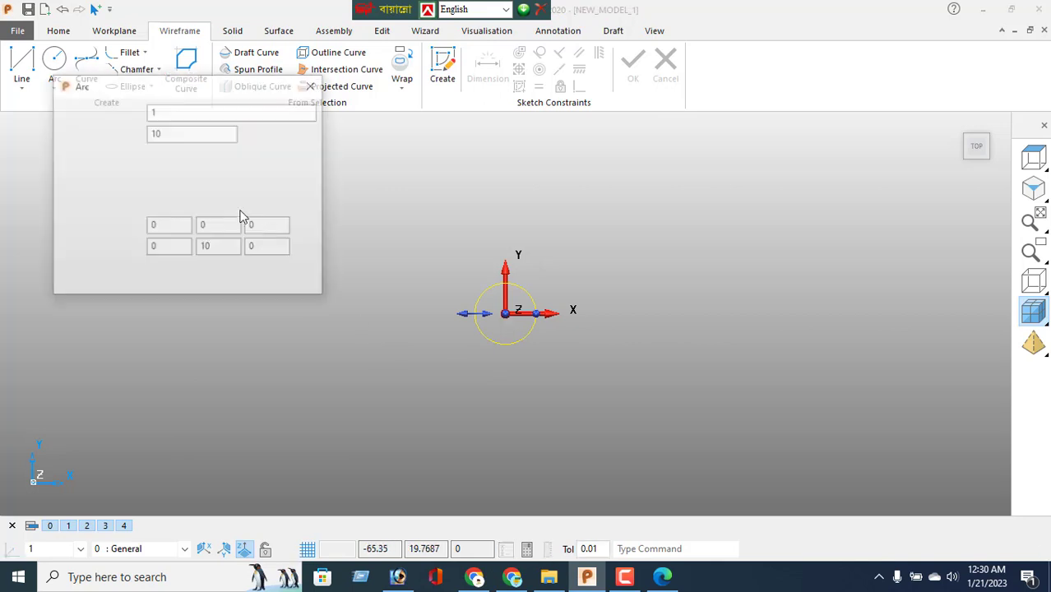
# Set the radius of the circle at the origin to 40
pyautogui.moveTo(171, 135); pyautogui.dragTo(126, 149)
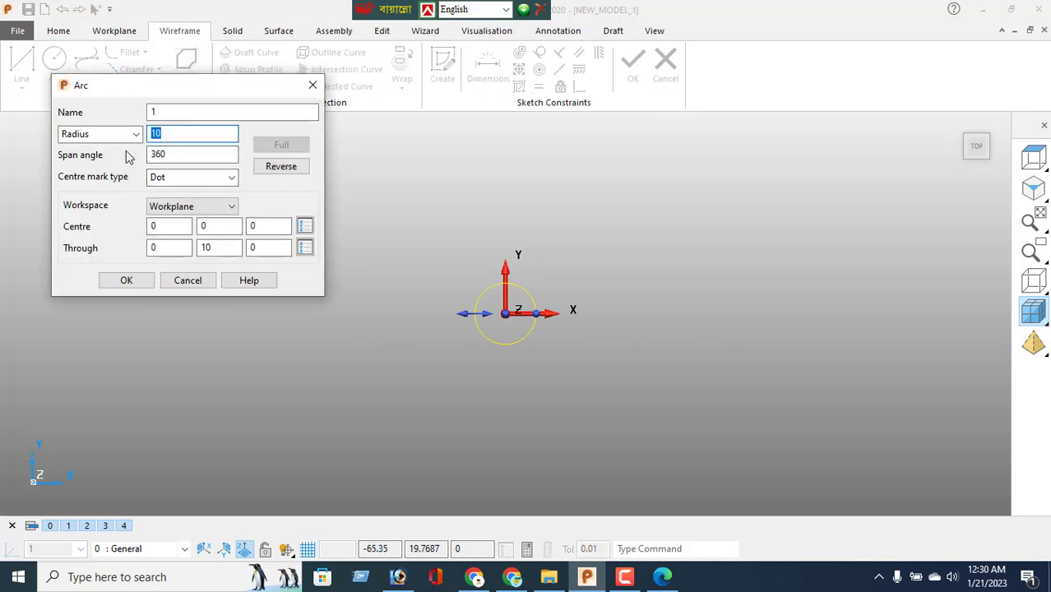
pyautogui.write('40')
pyautogui.press('Return')
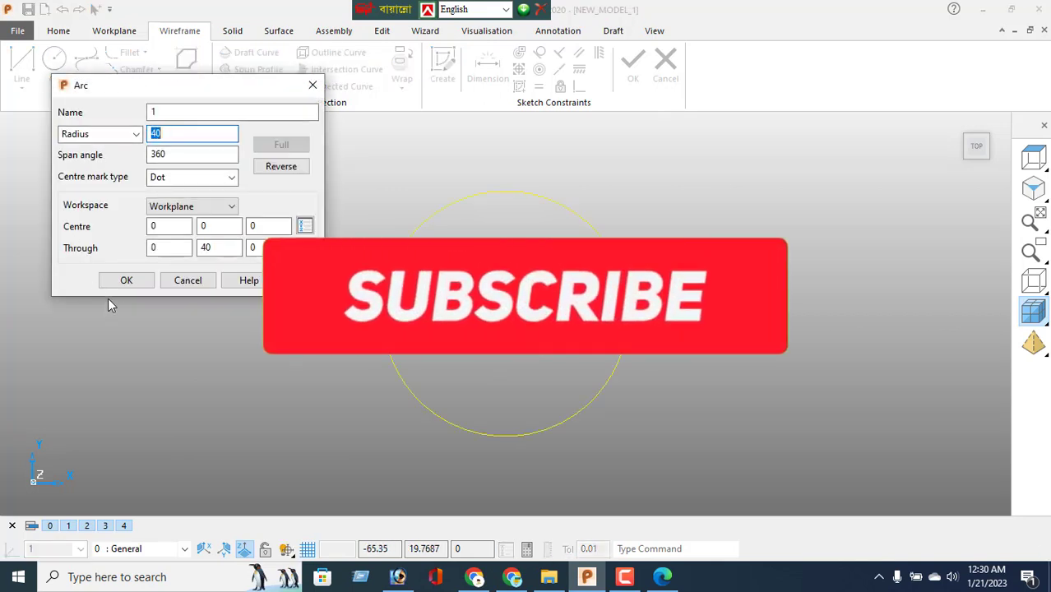
pyautogui.click(126, 280)
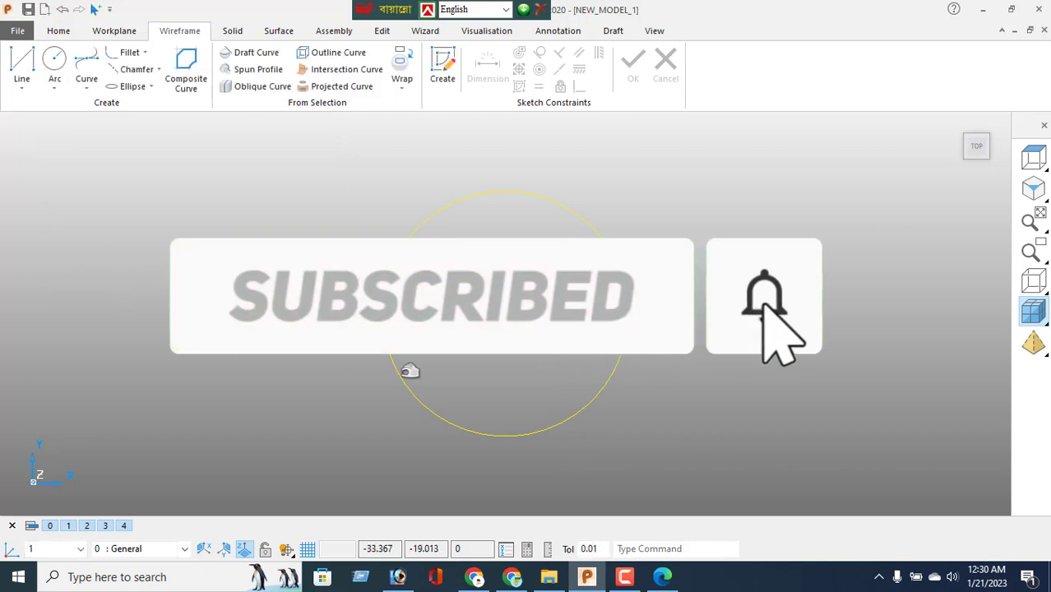
# Draw a single horizontal line from the circle's centre along positive X to the circle's edge
pyautogui.click(21, 78)
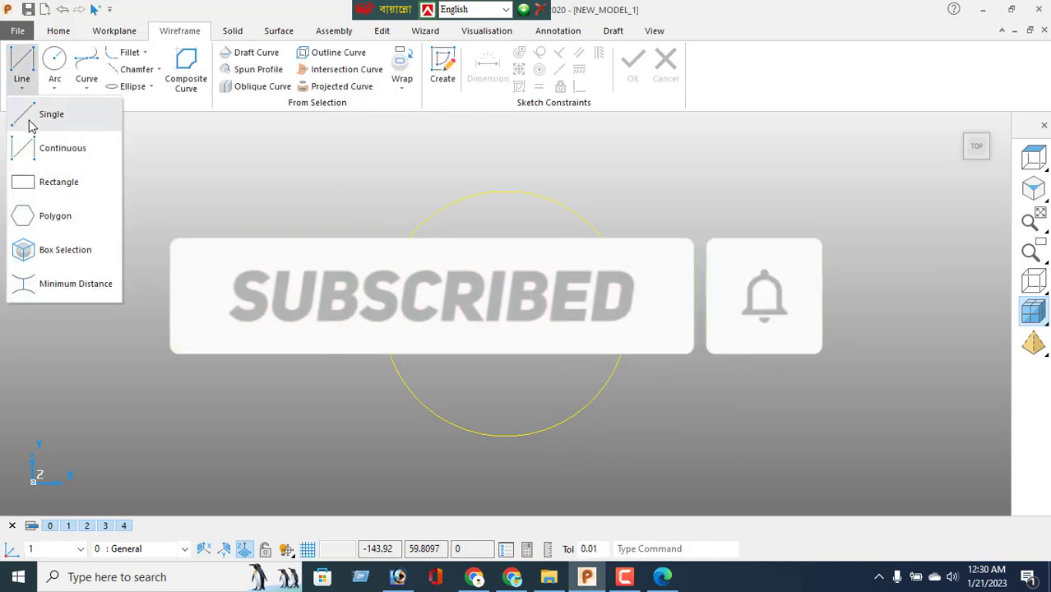
pyautogui.click(29, 123)
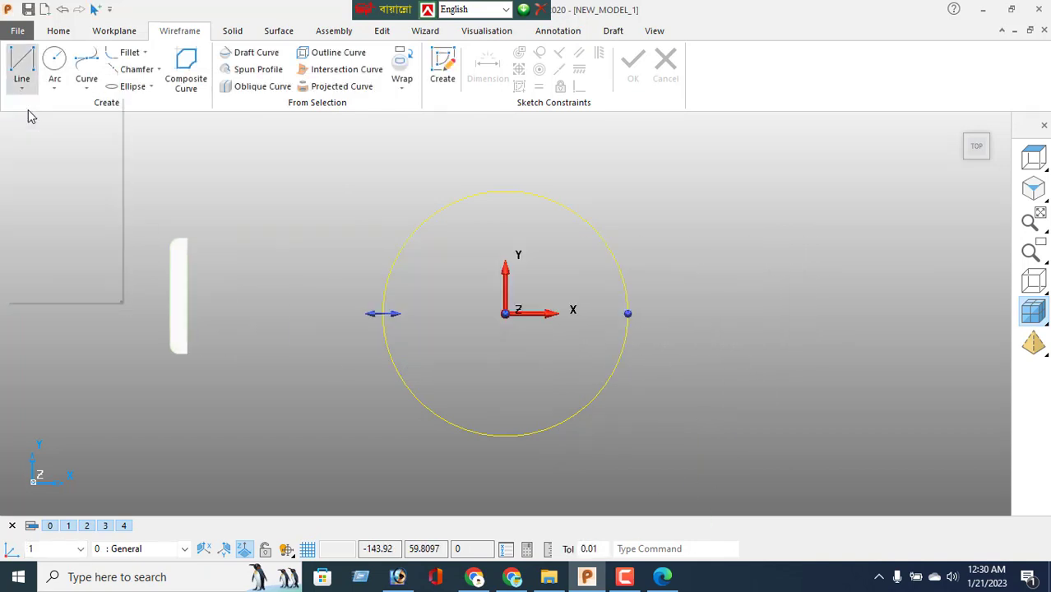
pyautogui.click(505, 314)
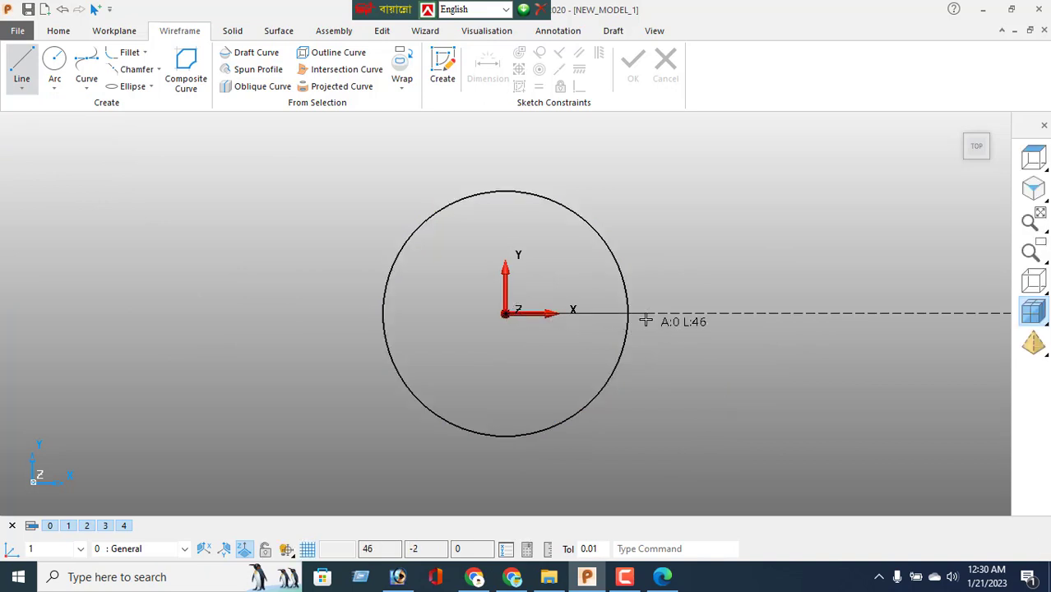
pyautogui.click(631, 314)
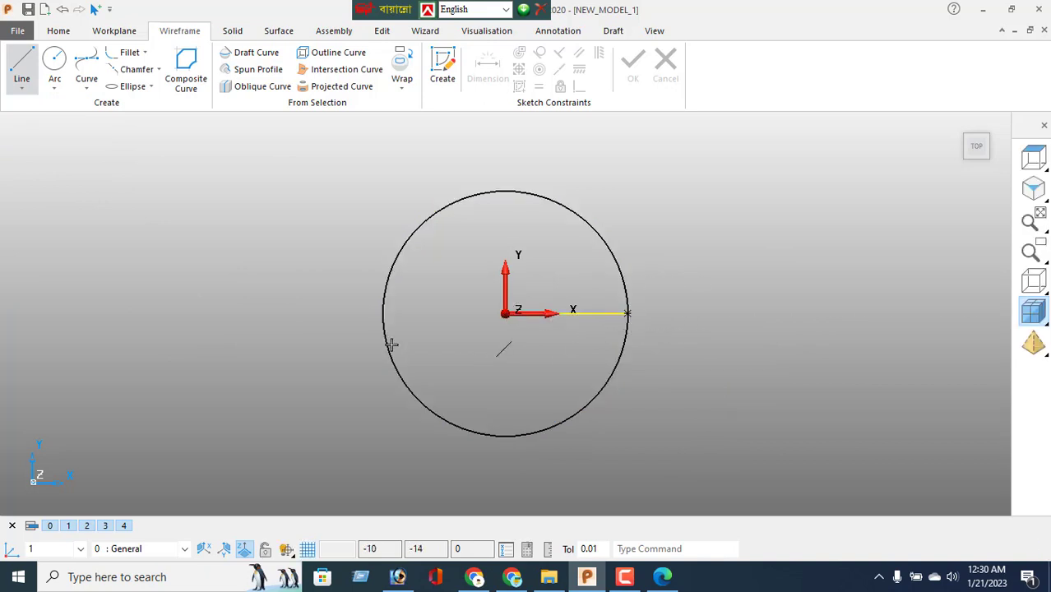
pyautogui.rightClick(223, 234)
pyautogui.click(271, 192)
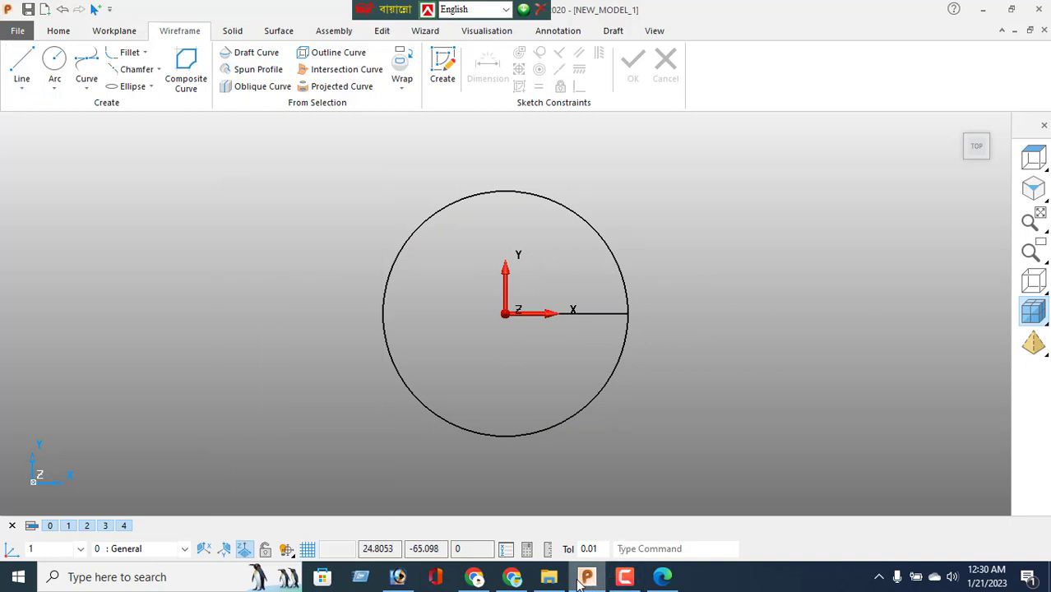
# Check the hole spacing in the exercise PDF in Edge, and back in PowerShape draw a line of length 28 from the origin along positive Y
pyautogui.click(662, 577)
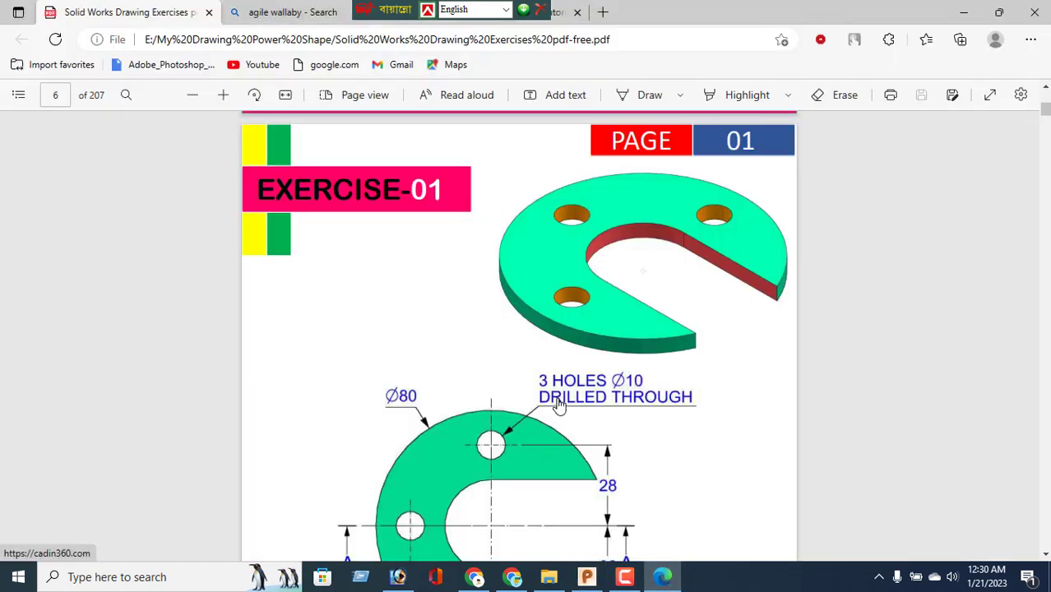
pyautogui.scroll(-2, 559, 415)
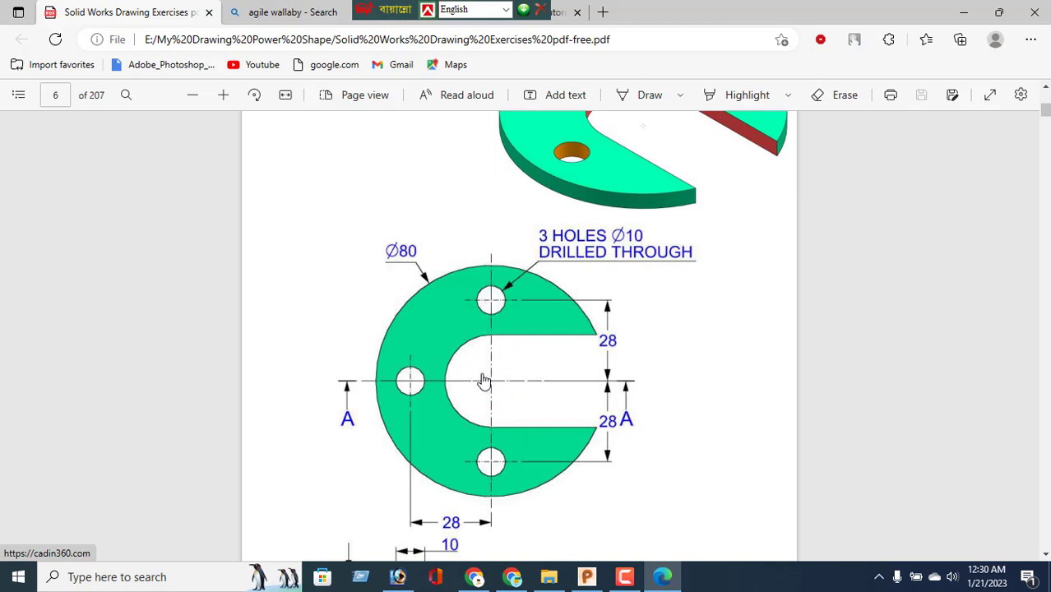
pyautogui.click(624, 577)
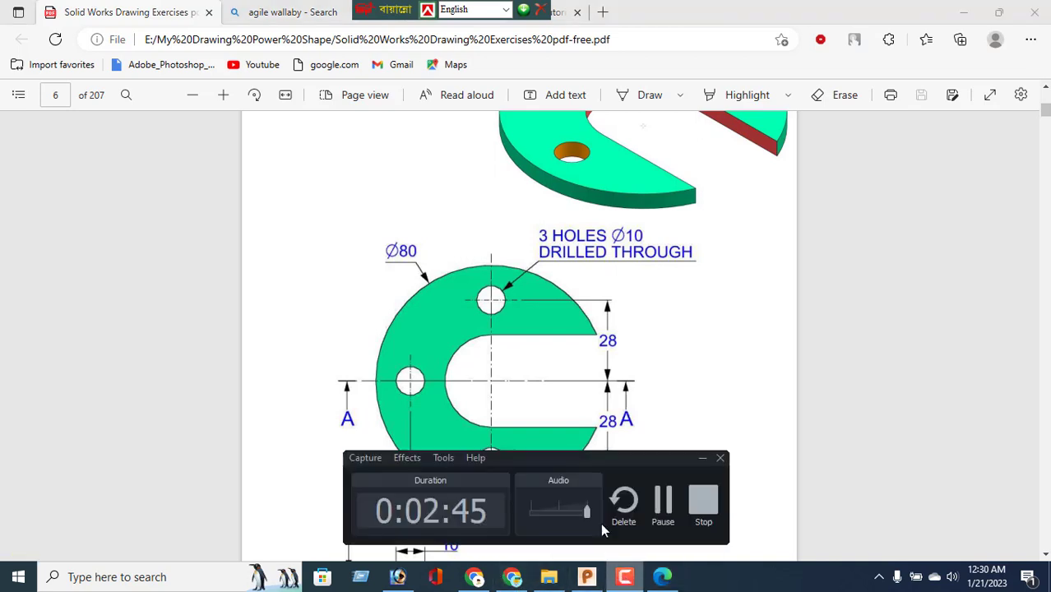
pyautogui.click(587, 577)
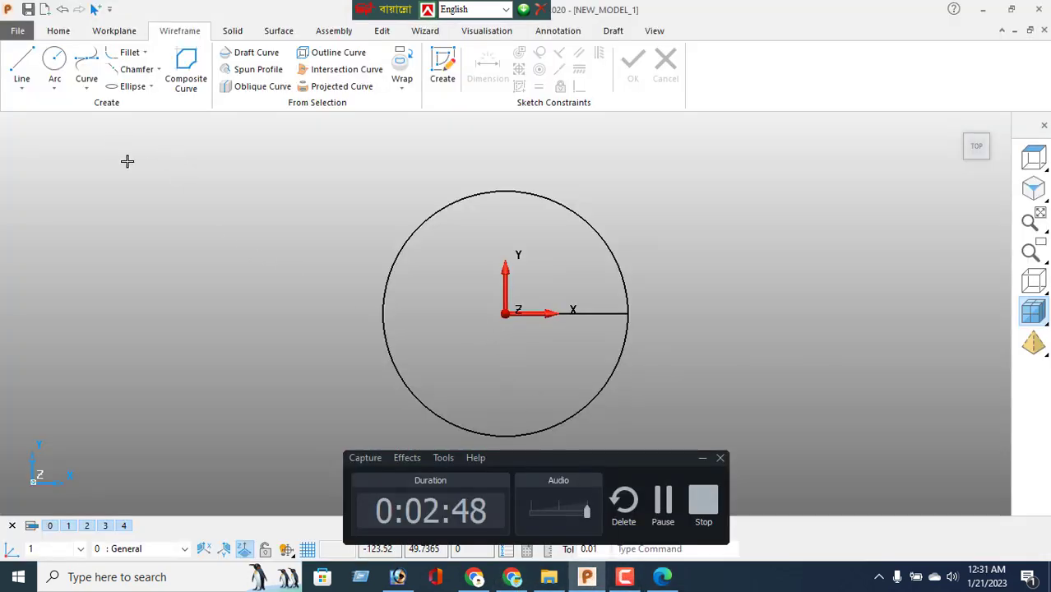
pyautogui.click(22, 66)
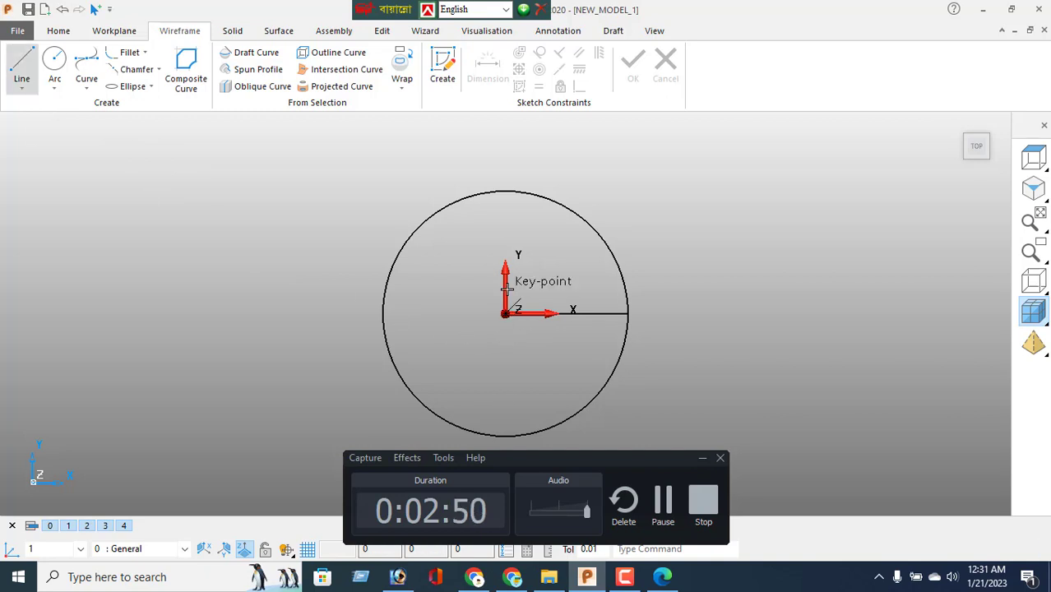
pyautogui.rightClick(252, 161)
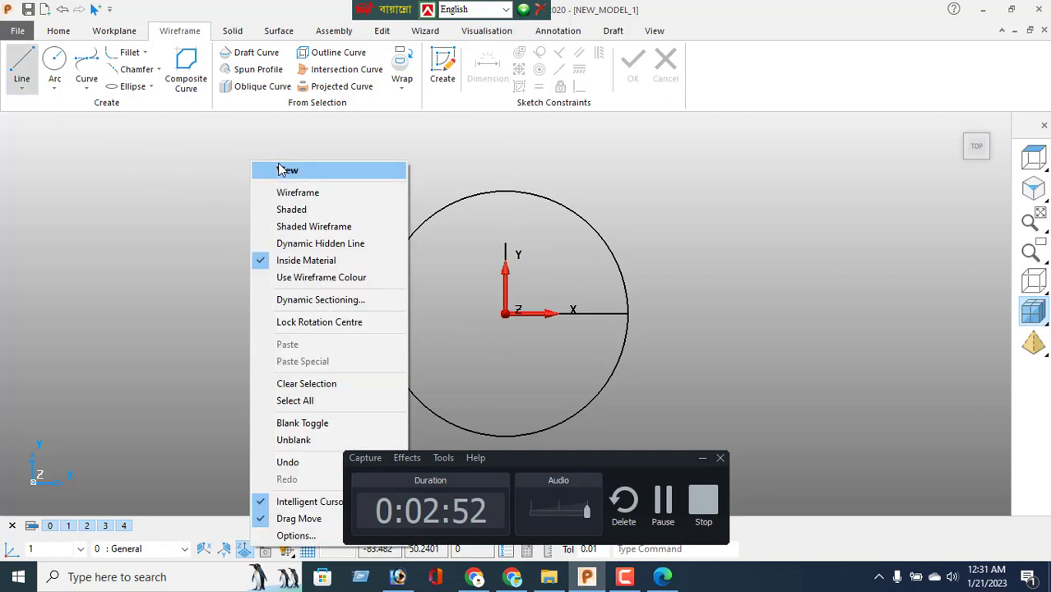
pyautogui.click(280, 170)
pyautogui.doubleClick(506, 247)
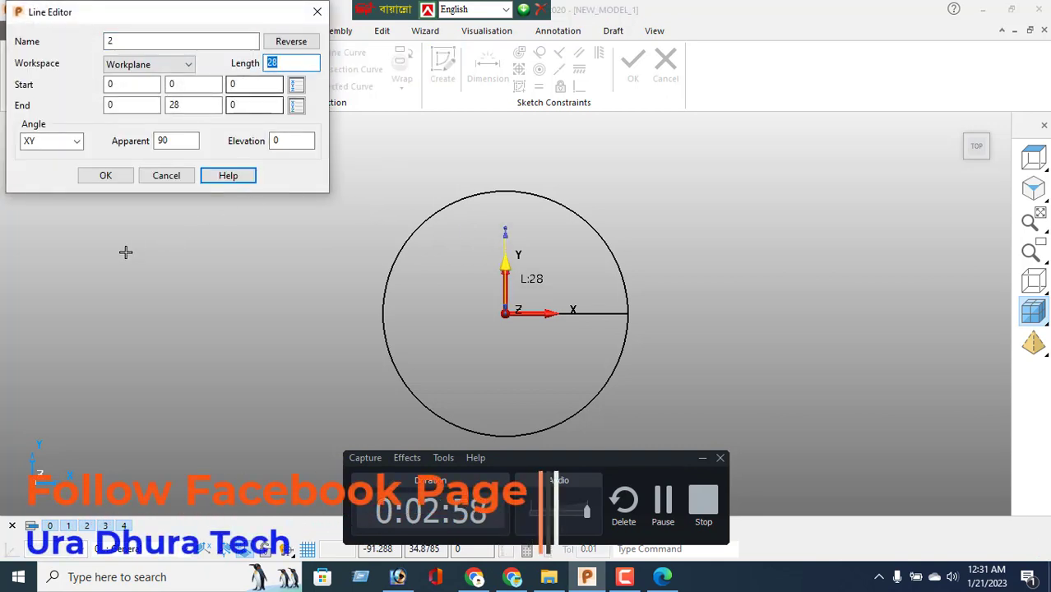
pyautogui.click(105, 177)
# Add a full circle centred on the vertical line's upper end and set its radius to 5, per the hole diameter in the exercise PDF
pyautogui.click(55, 62)
pyautogui.click(505, 229)
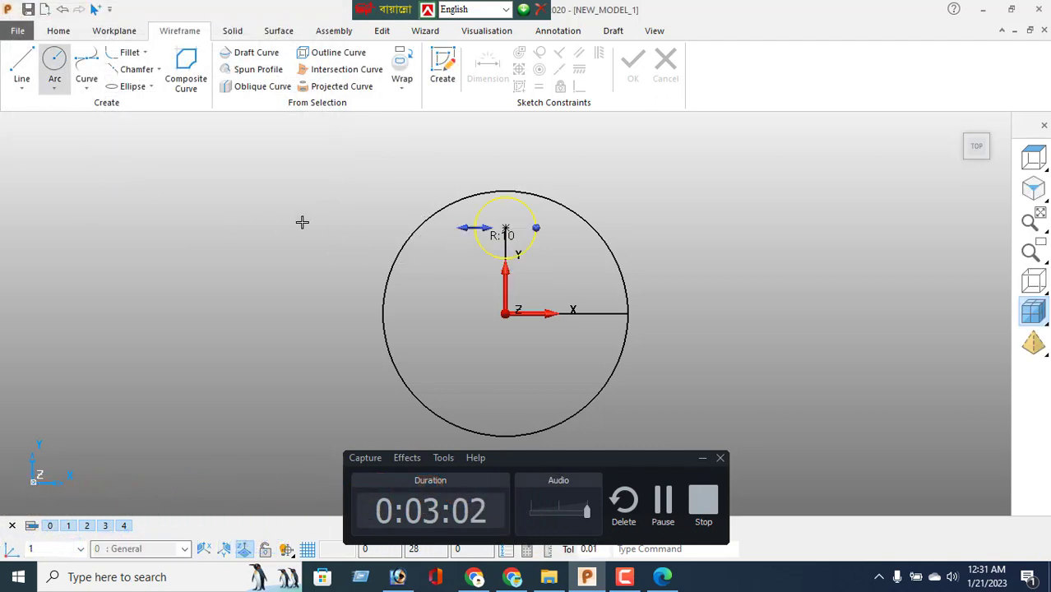
pyautogui.rightClick(228, 176)
pyautogui.click(263, 182)
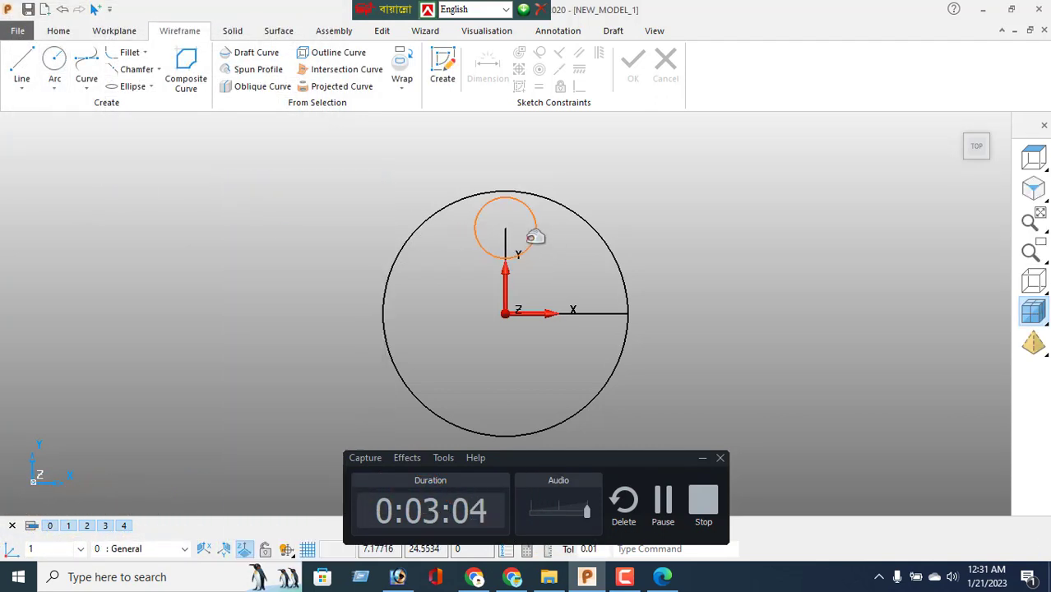
pyautogui.doubleClick(539, 237)
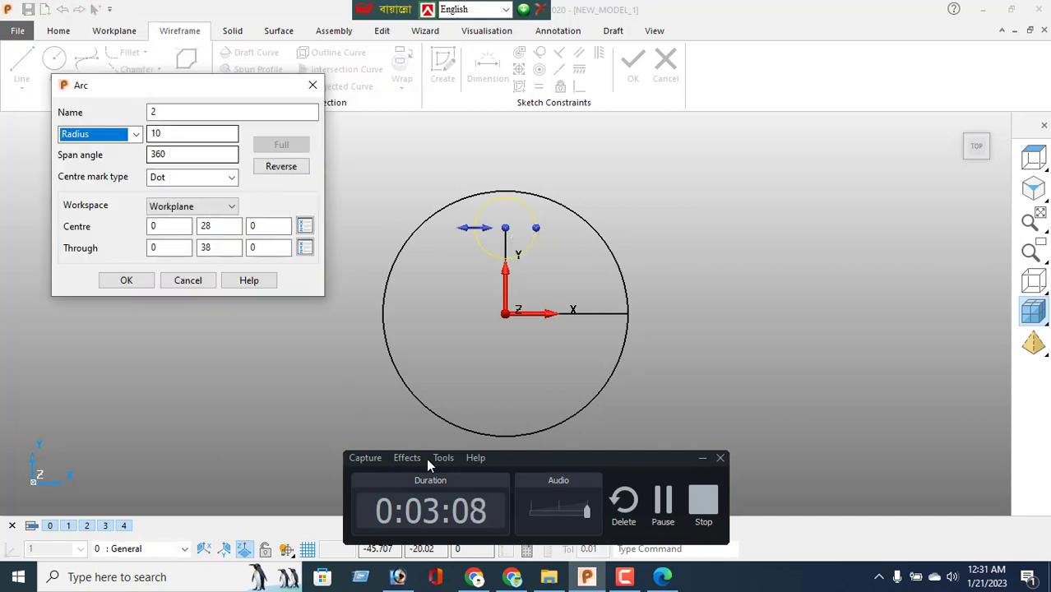
pyautogui.click(660, 578)
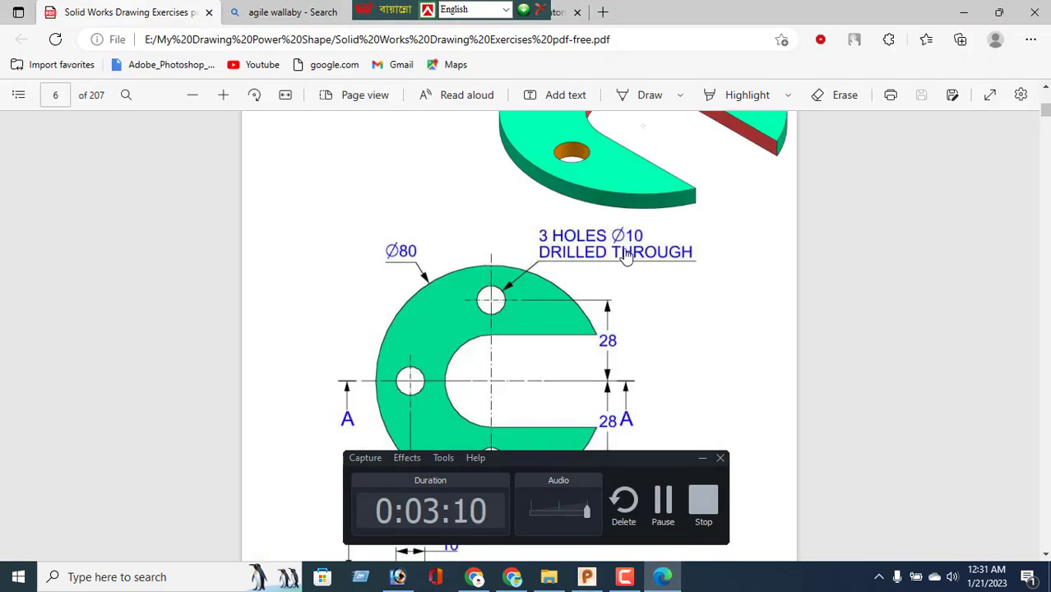
pyautogui.click(586, 576)
pyautogui.doubleClick(173, 134)
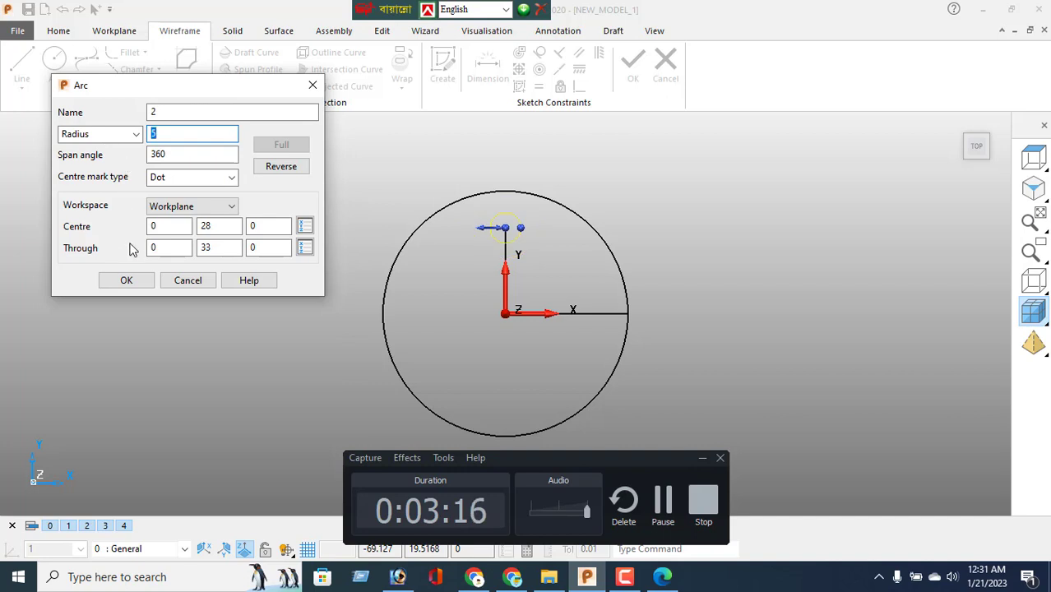
pyautogui.click(128, 280)
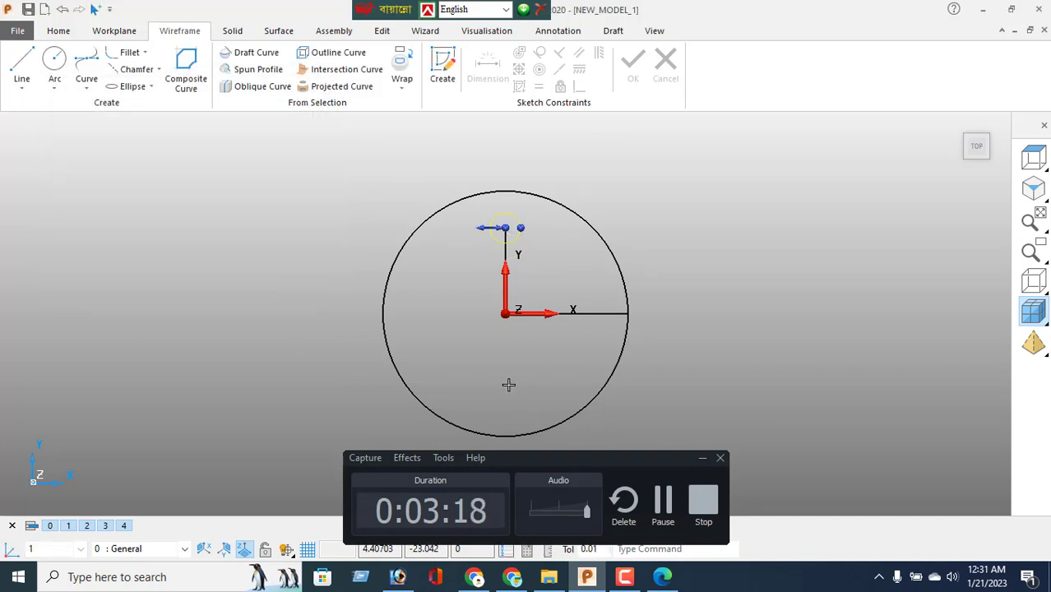
# Mirror a copy of the small hole circle across the ZX plane, keeping the original
pyautogui.click(382, 31)
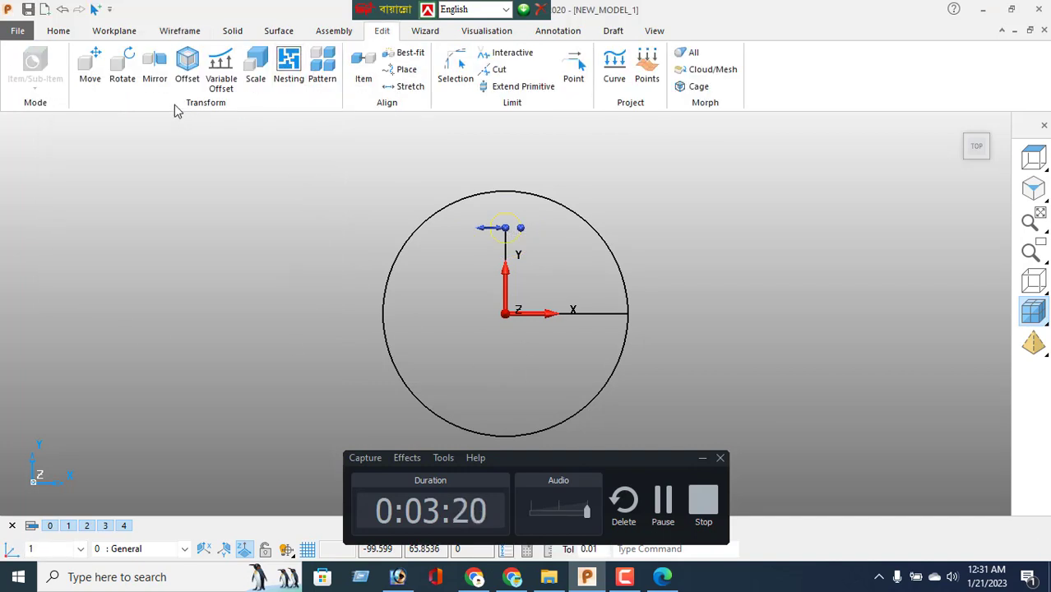
pyautogui.click(157, 74)
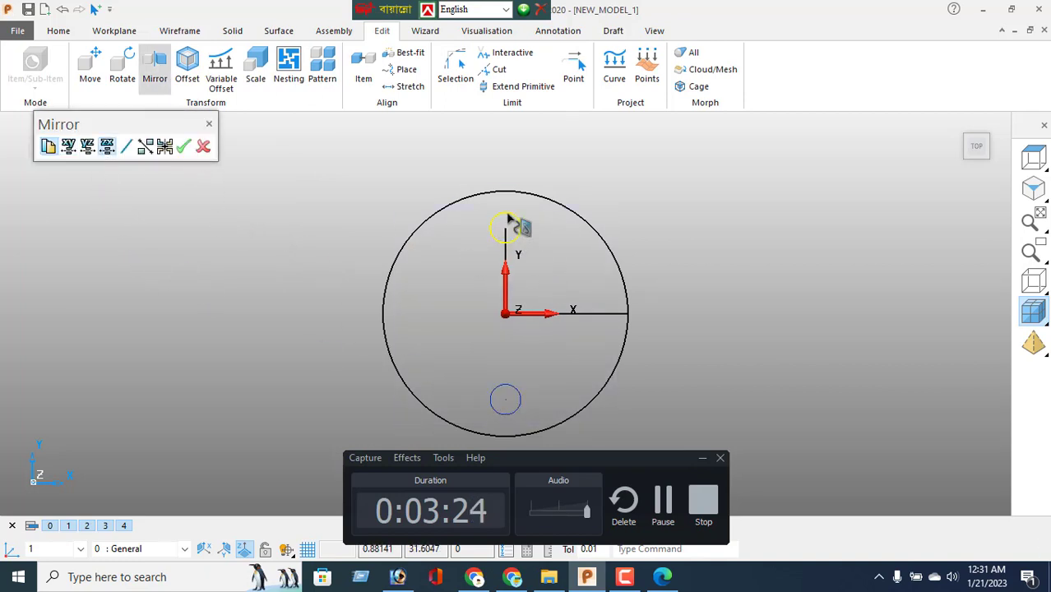
pyautogui.click(190, 155)
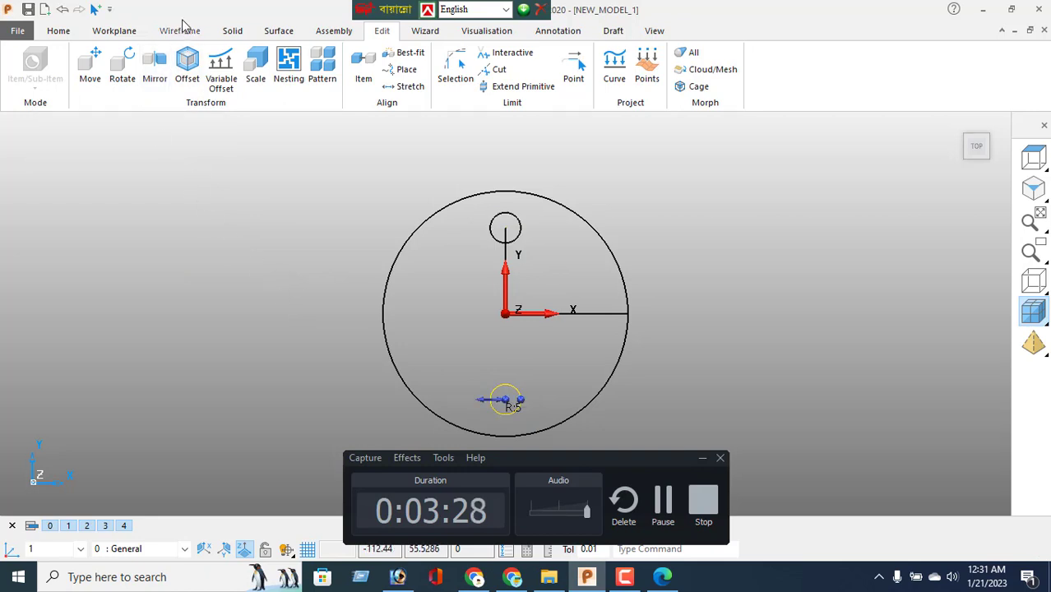
# Draw a horizontal line from the origin along negative X and set its length to 28
pyautogui.click(179, 30)
pyautogui.click(22, 67)
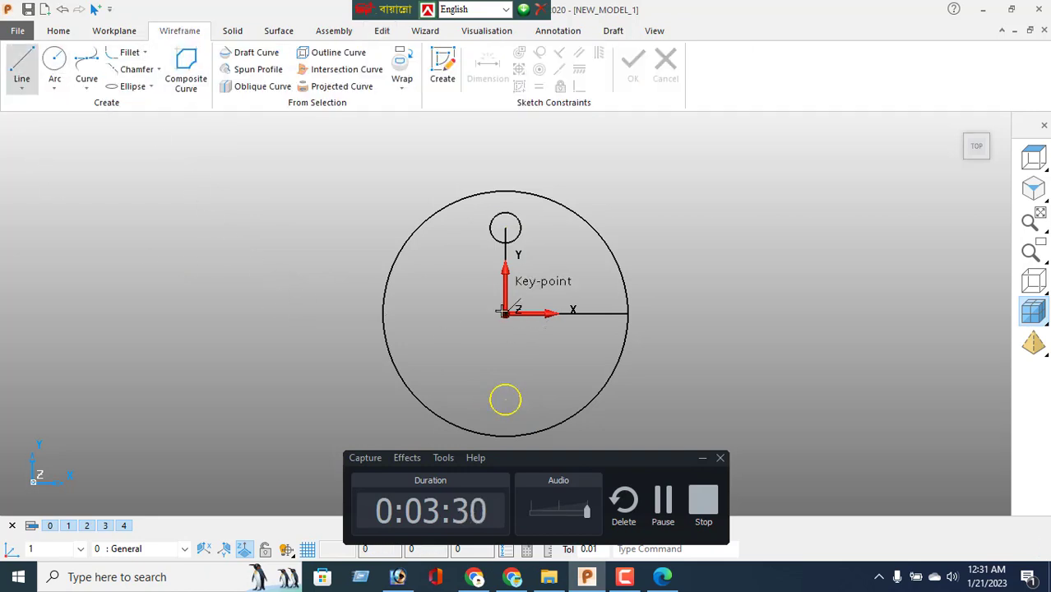
pyautogui.click(505, 312)
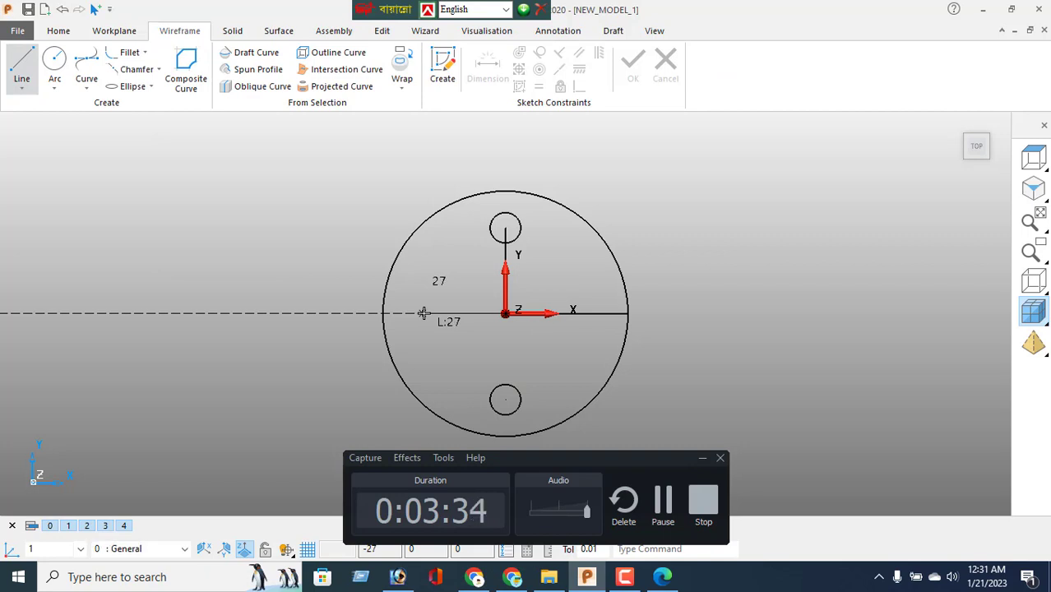
pyautogui.click(423, 313)
pyautogui.rightClick(257, 178)
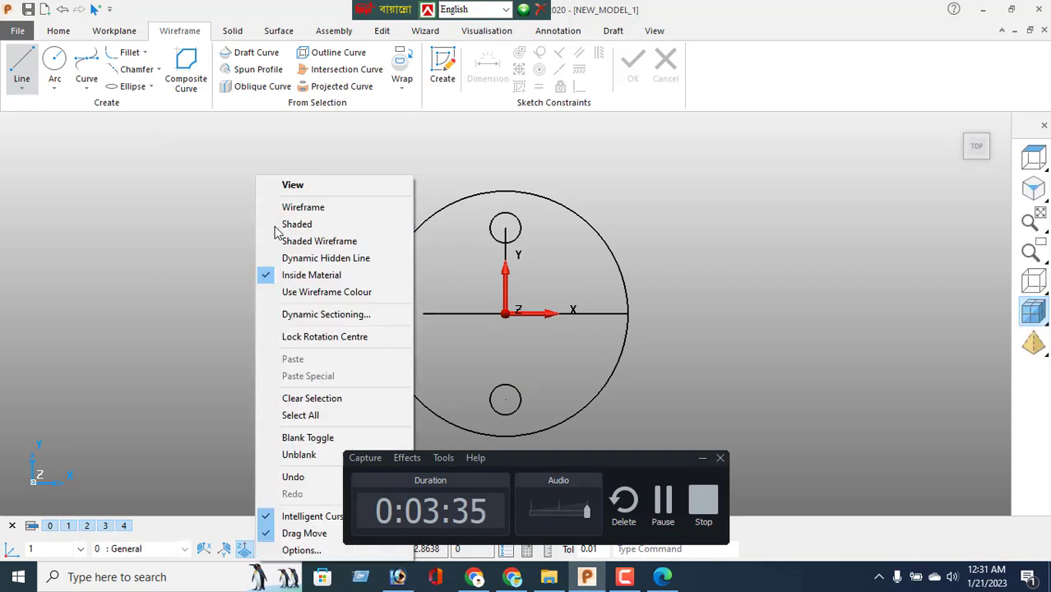
pyautogui.click(301, 189)
pyautogui.click(460, 312)
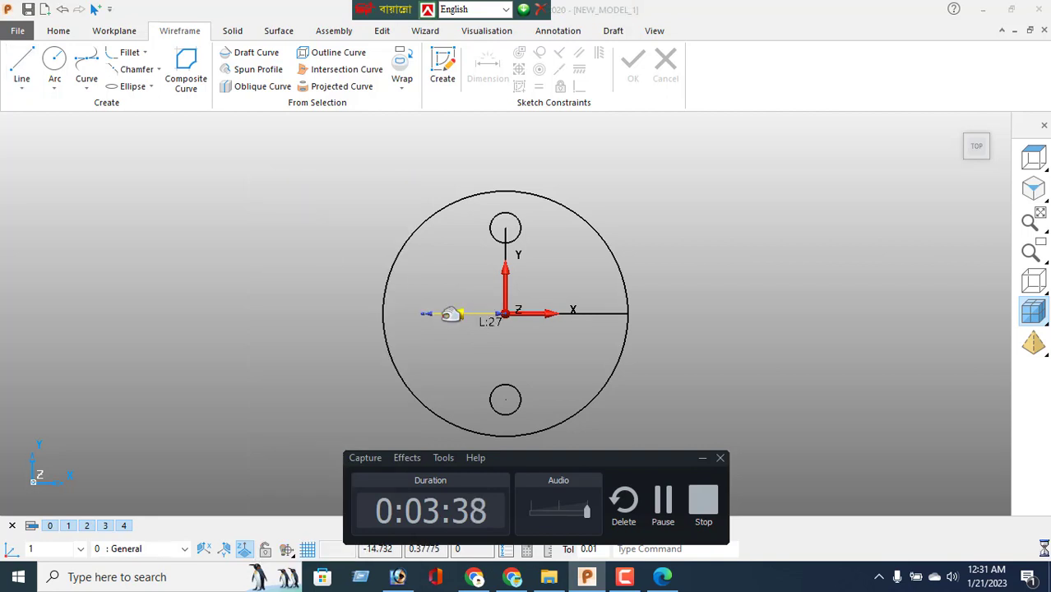
pyautogui.doubleClick(450, 315)
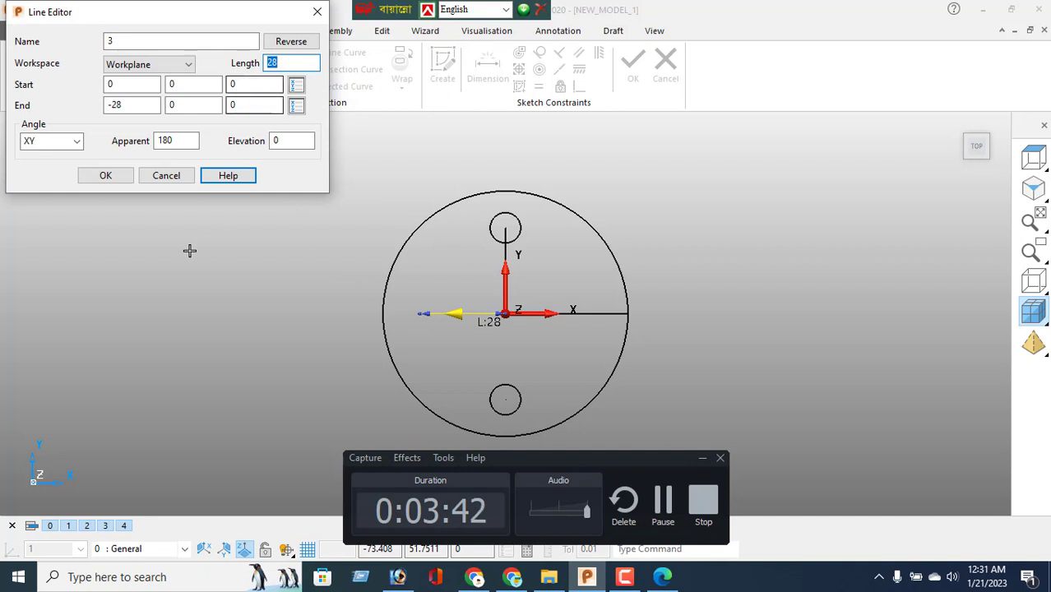
pyautogui.click(102, 174)
# Add a full circle centred on the outer end of the negative-X line and set its radius to 5
pyautogui.click(54, 62)
pyautogui.click(417, 316)
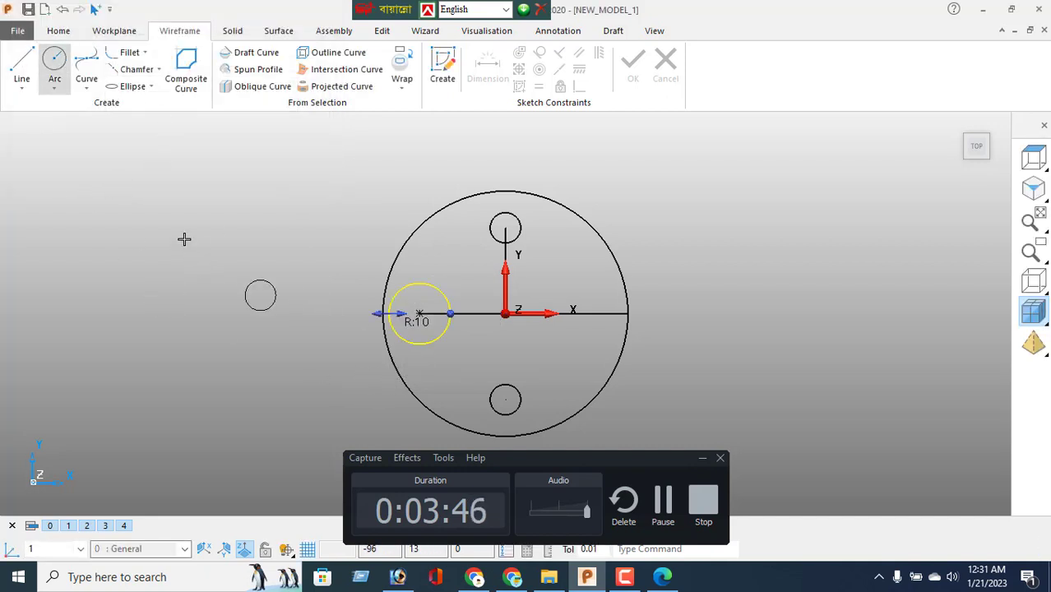
pyautogui.rightClick(177, 219)
pyautogui.click(225, 187)
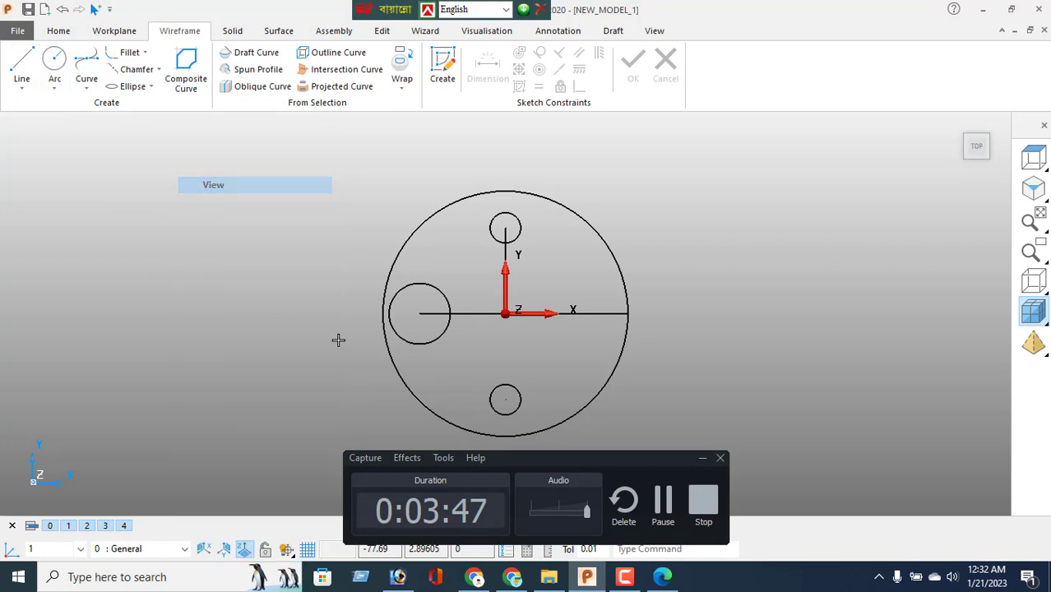
pyautogui.doubleClick(429, 332)
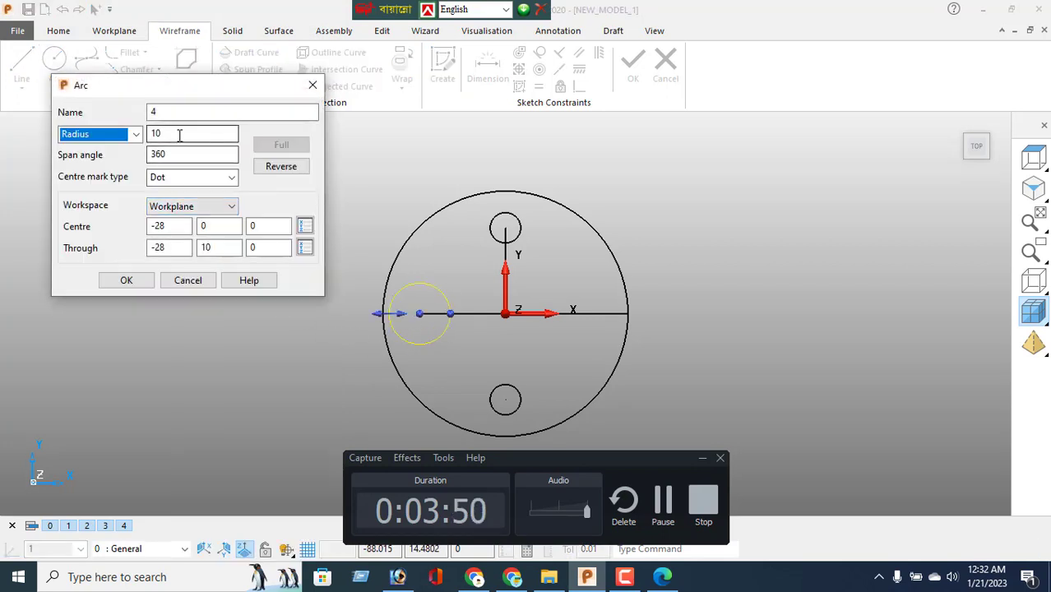
pyautogui.moveTo(178, 136); pyautogui.dragTo(137, 145)
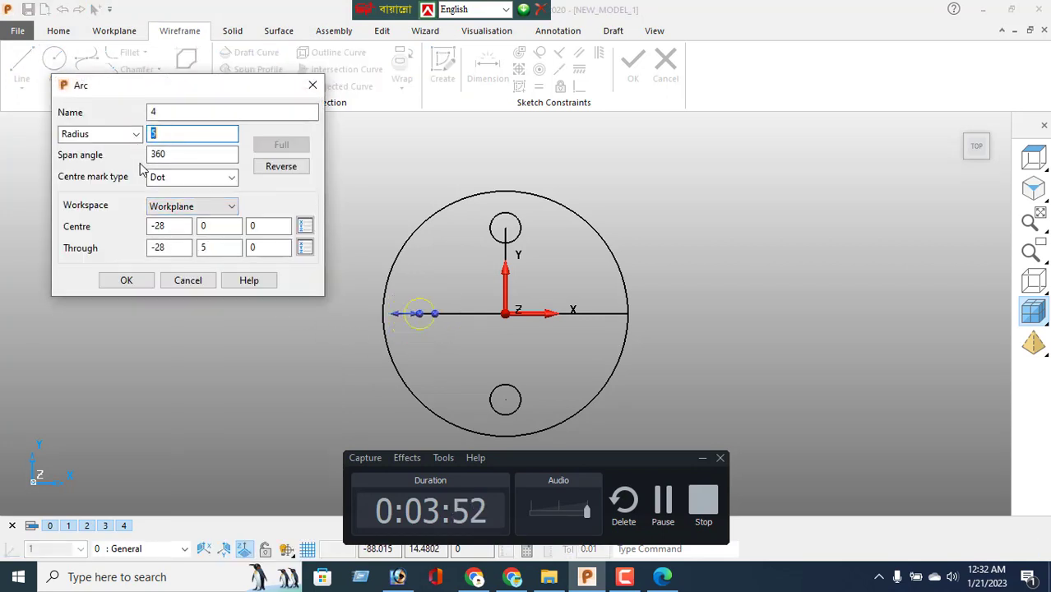
pyautogui.click(126, 281)
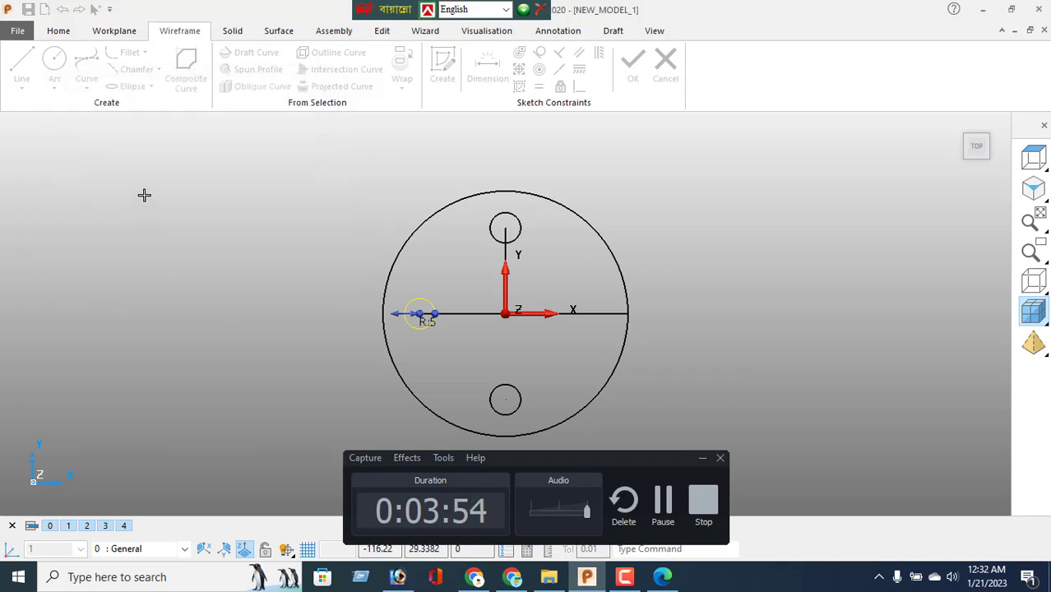
# Delete the horizontal construction line between the negative-X hole circle and the origin
pyautogui.rightClick(145, 197)
pyautogui.click(153, 185)
pyautogui.click(458, 327)
pyautogui.press('Delete')
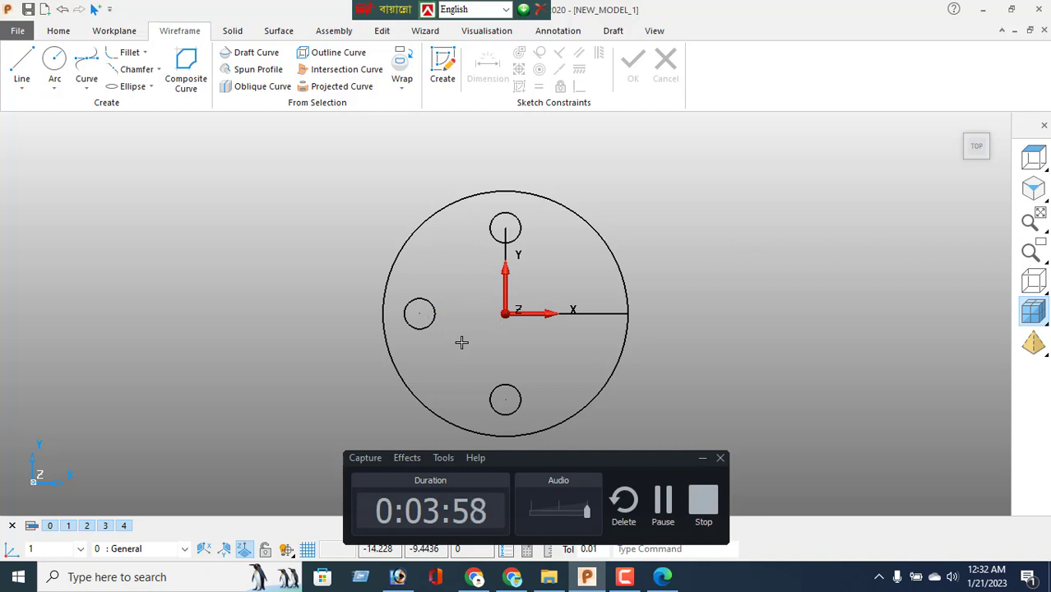
# Delete the vertical construction line between the origin and the positive-Y hole circle
pyautogui.click(510, 279)
pyautogui.press('Delete')
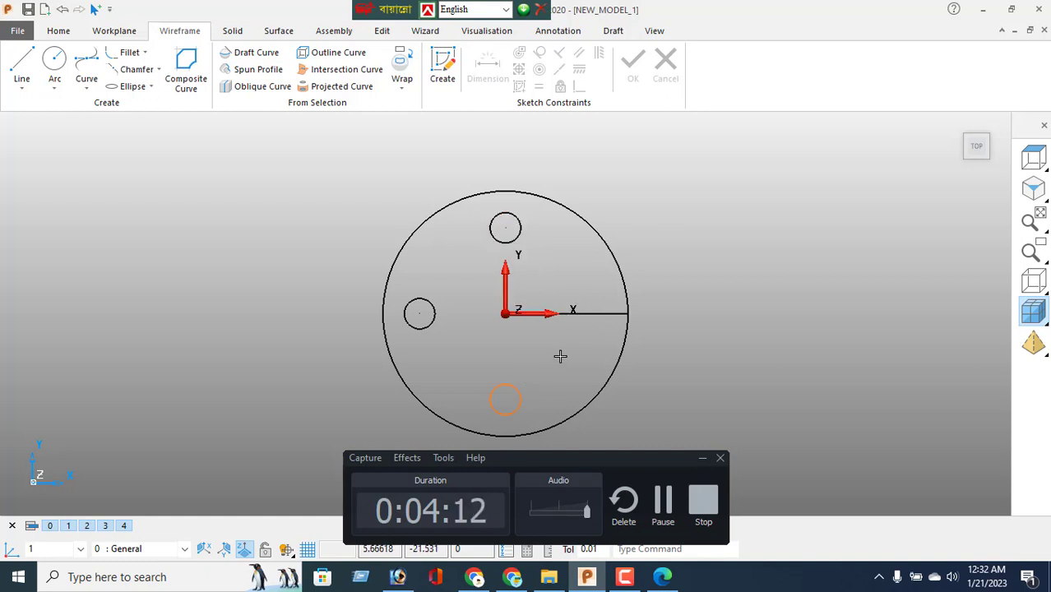
# Offset the positive-X line from the origin by 14 and then -14, keeping one copy on each side
pyautogui.click(594, 313)
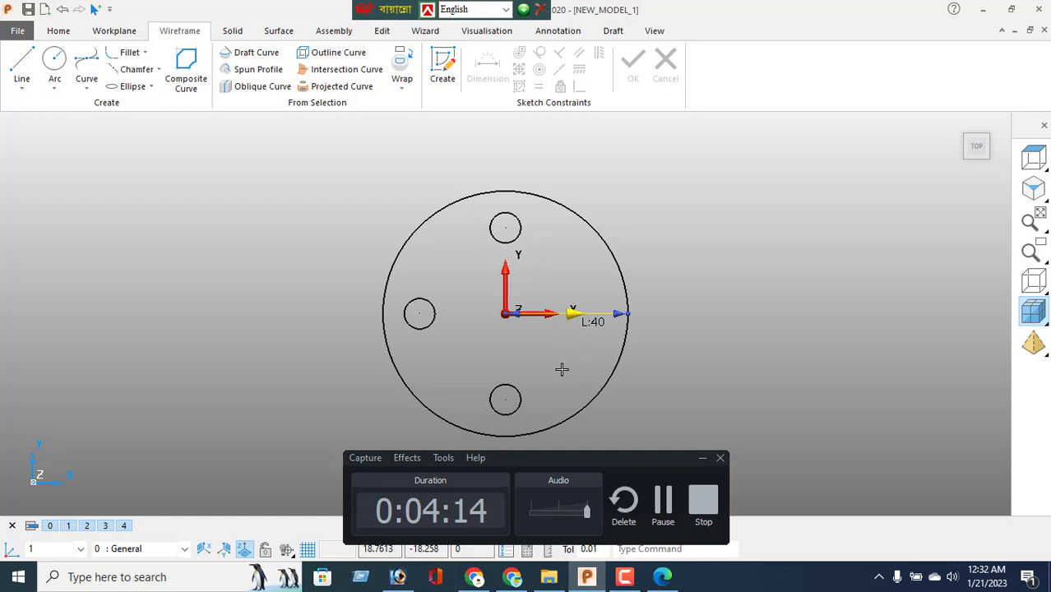
pyautogui.click(381, 31)
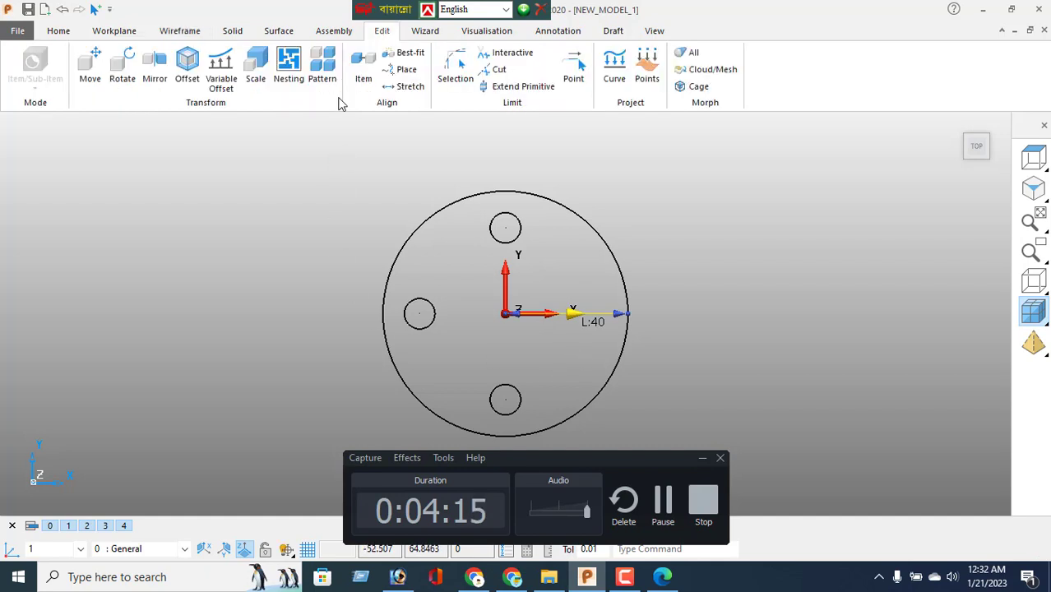
pyautogui.click(187, 65)
pyautogui.click(213, 148)
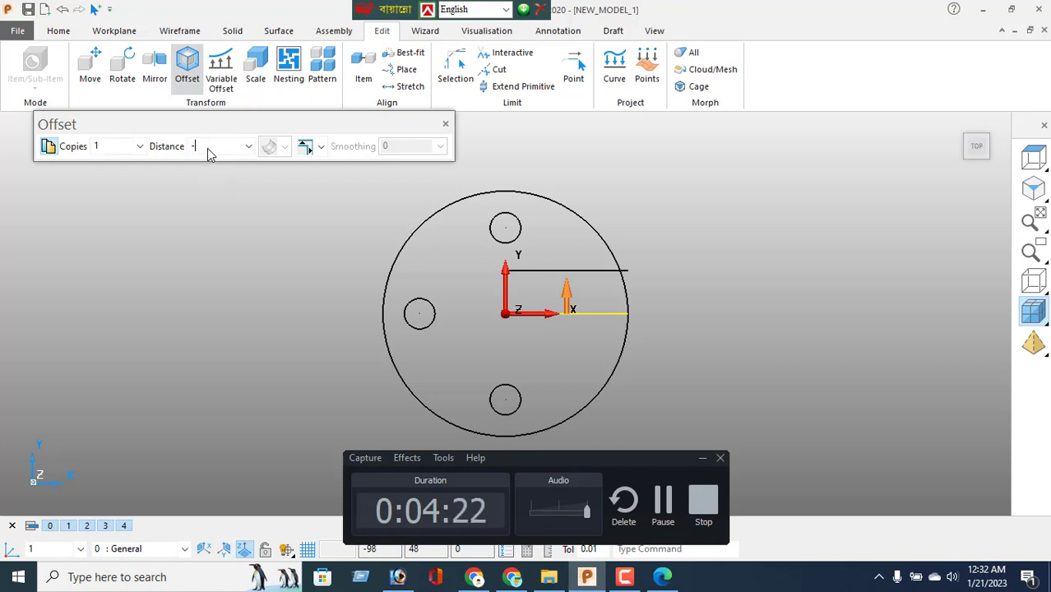
pyautogui.press('Return')
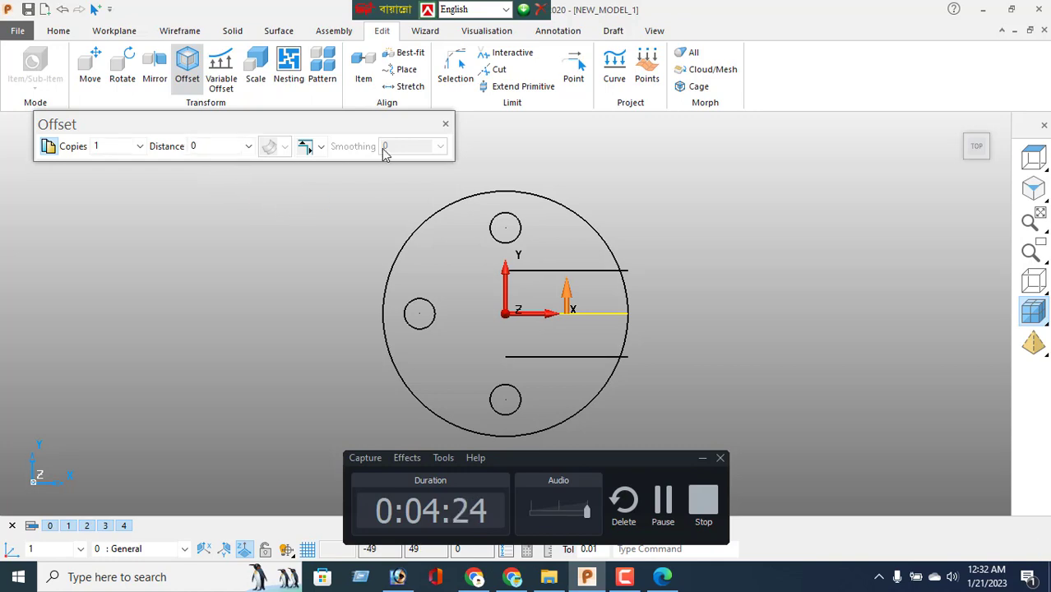
pyautogui.click(445, 125)
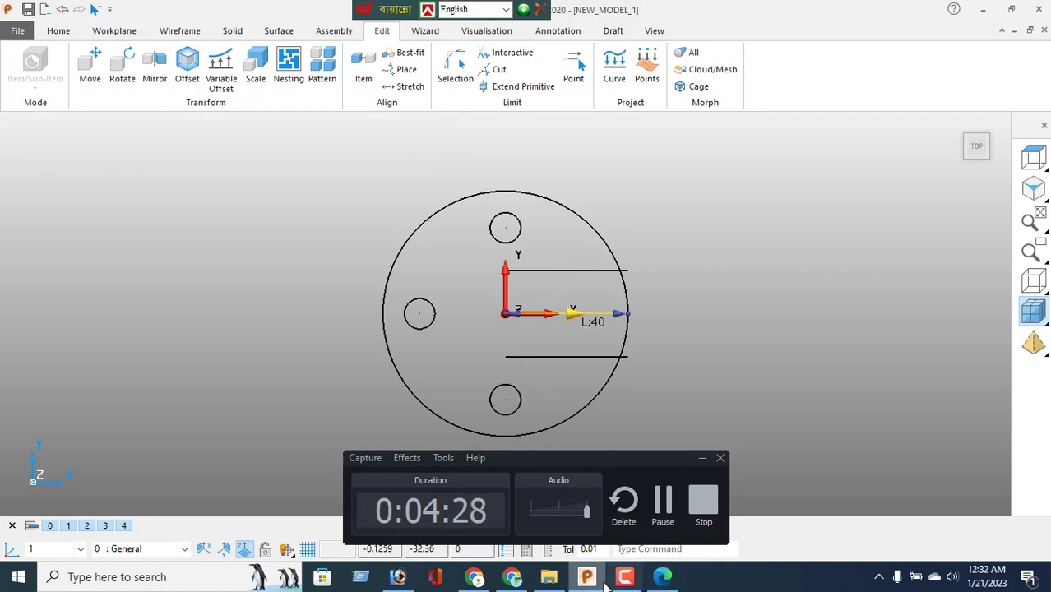
# Switch to the Edge browser to check the slot shape on the exercise drawing PDF, and return to PowerShape
pyautogui.click(663, 578)
pyautogui.scroll(-1, 588, 379)
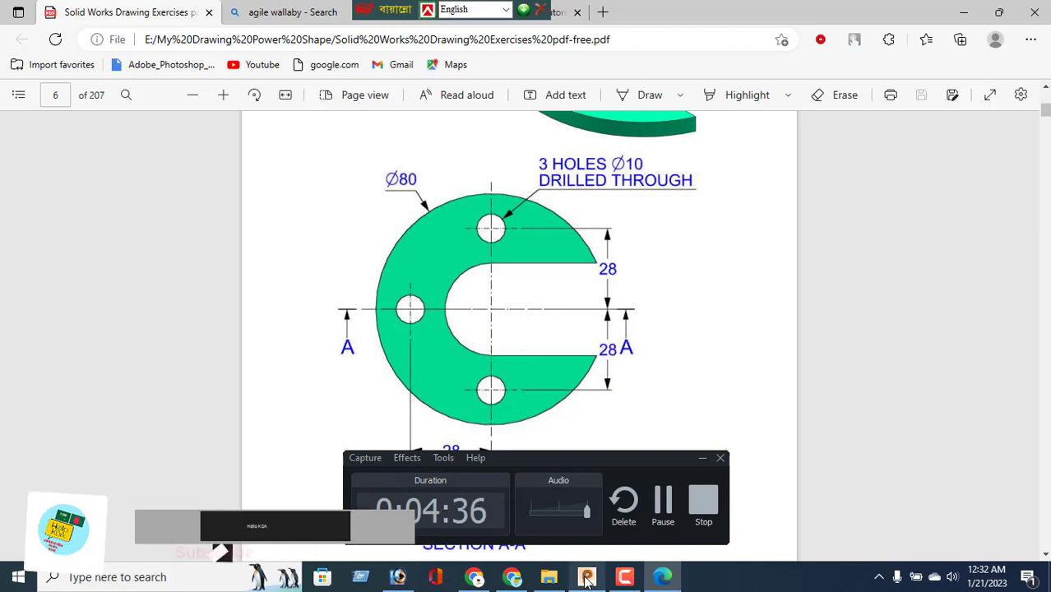
pyautogui.hotkey('alt', 'Tab')
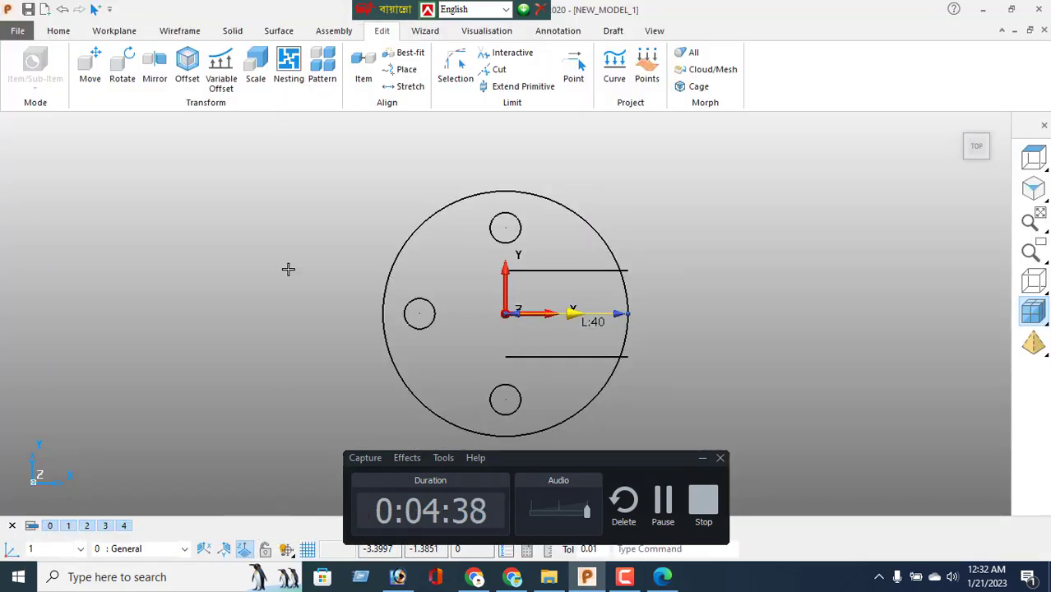
pyautogui.click(180, 30)
pyautogui.click(54, 57)
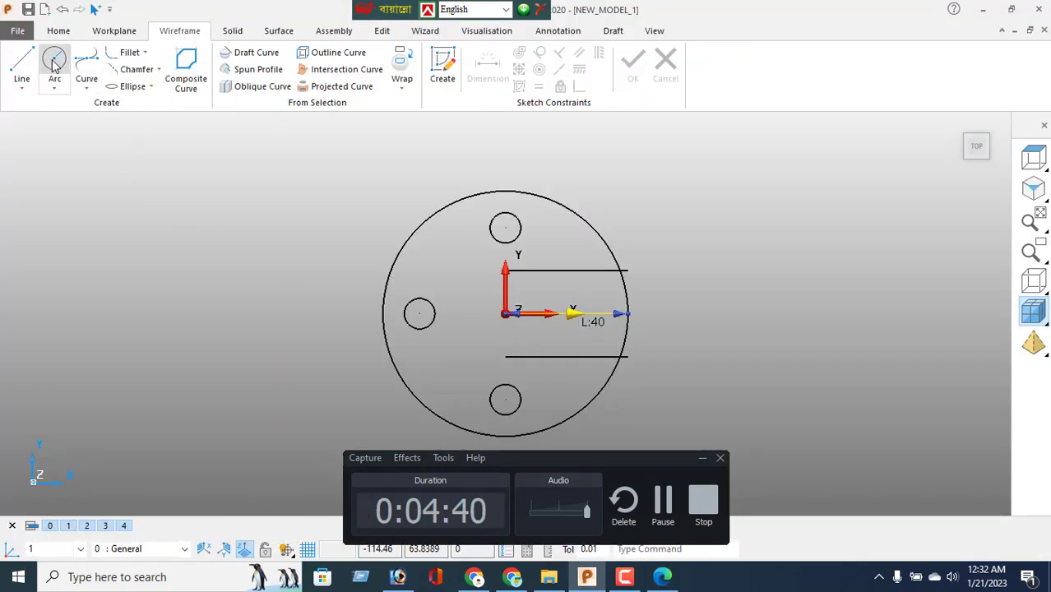
pyautogui.moveTo(505, 313); pyautogui.dragTo(467, 325)
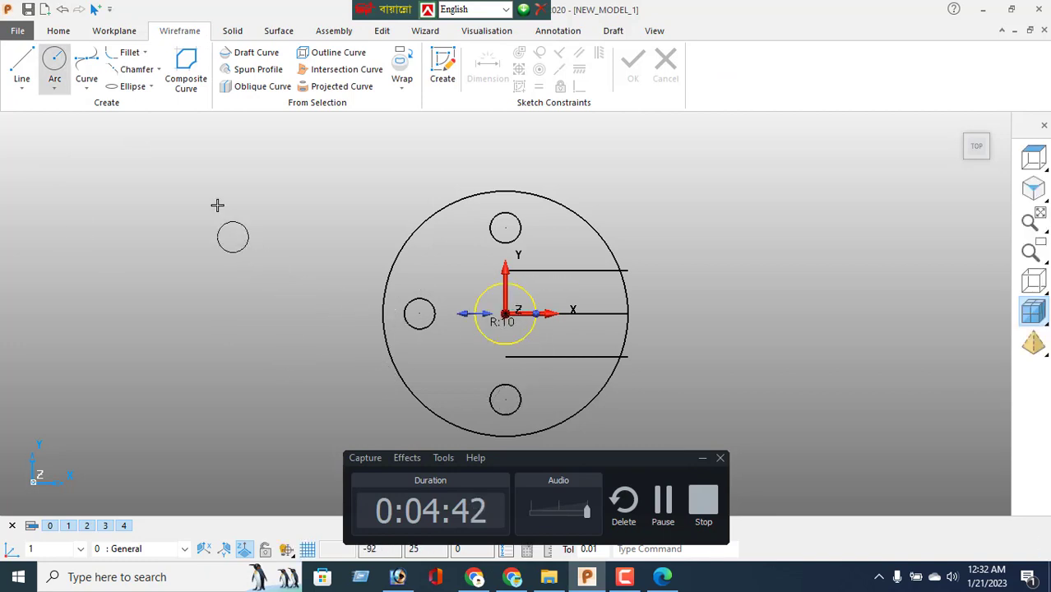
pyautogui.rightClick(216, 177)
pyautogui.click(256, 188)
pyautogui.click(483, 333)
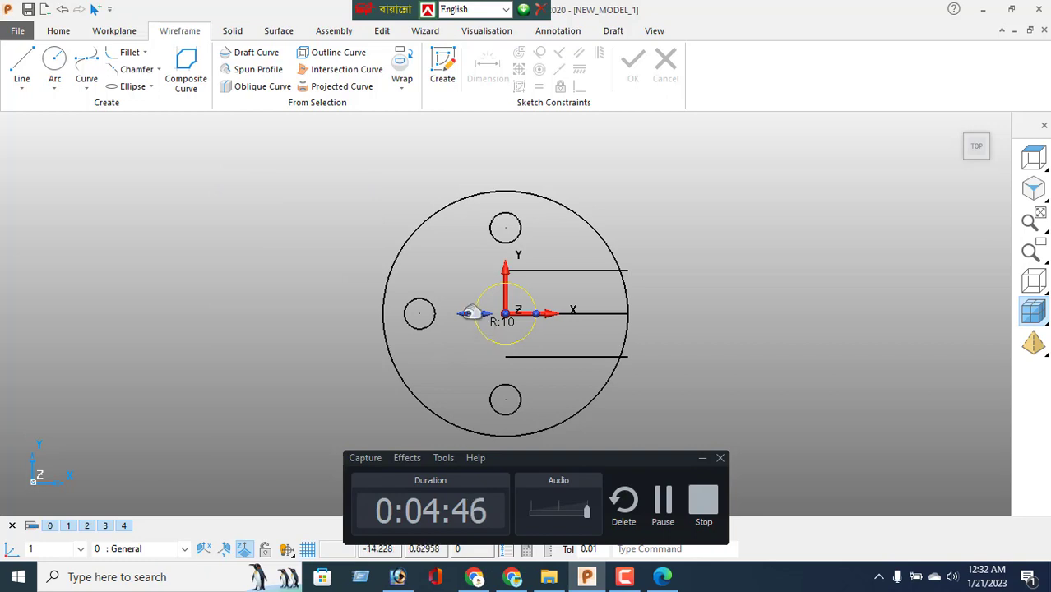
pyautogui.moveTo(466, 313); pyautogui.dragTo(462, 324)
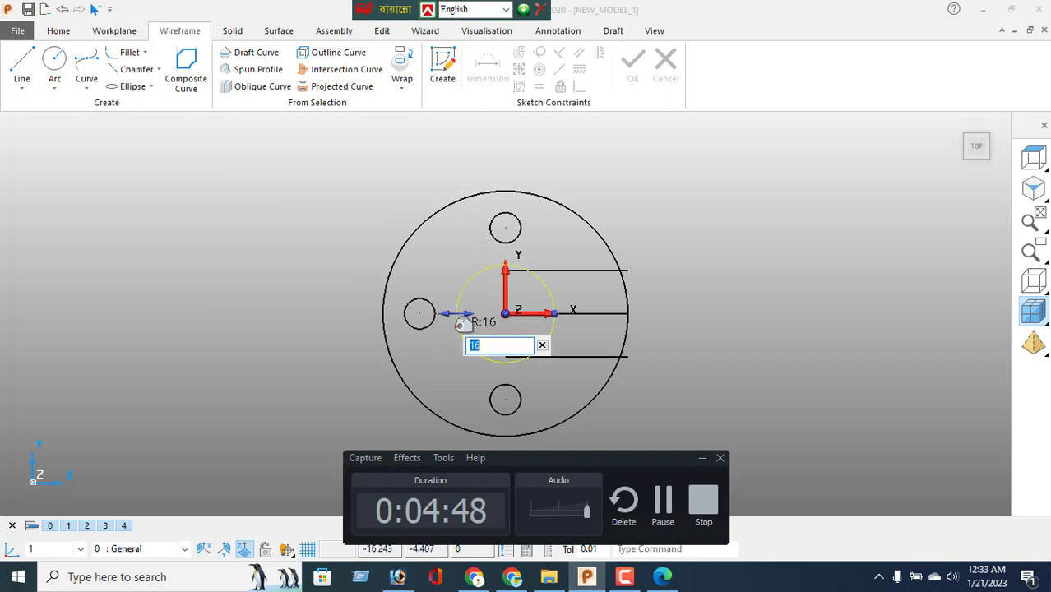
pyautogui.press('Return')
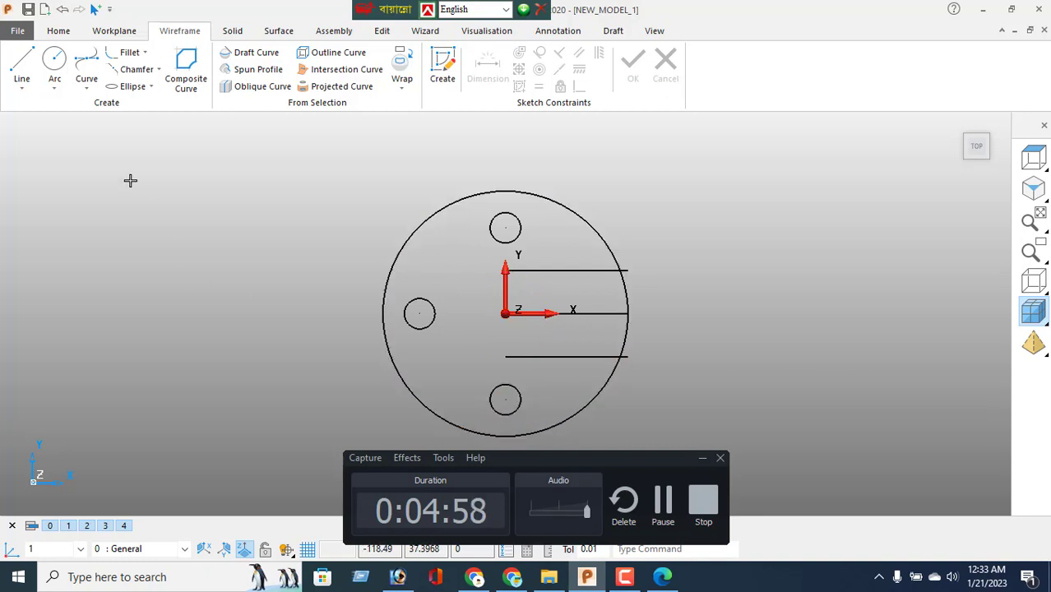
# Draw a fitted arc joining the inner ends of the two offset lines, bulging toward negative X with radius 14
pyautogui.click(55, 87)
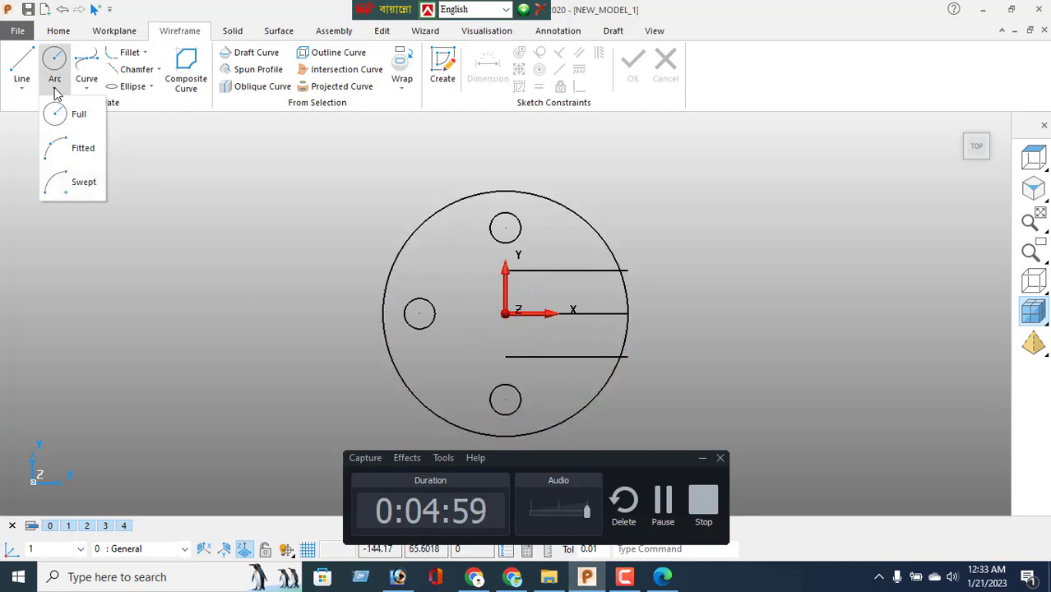
pyautogui.click(62, 149)
pyautogui.click(505, 356)
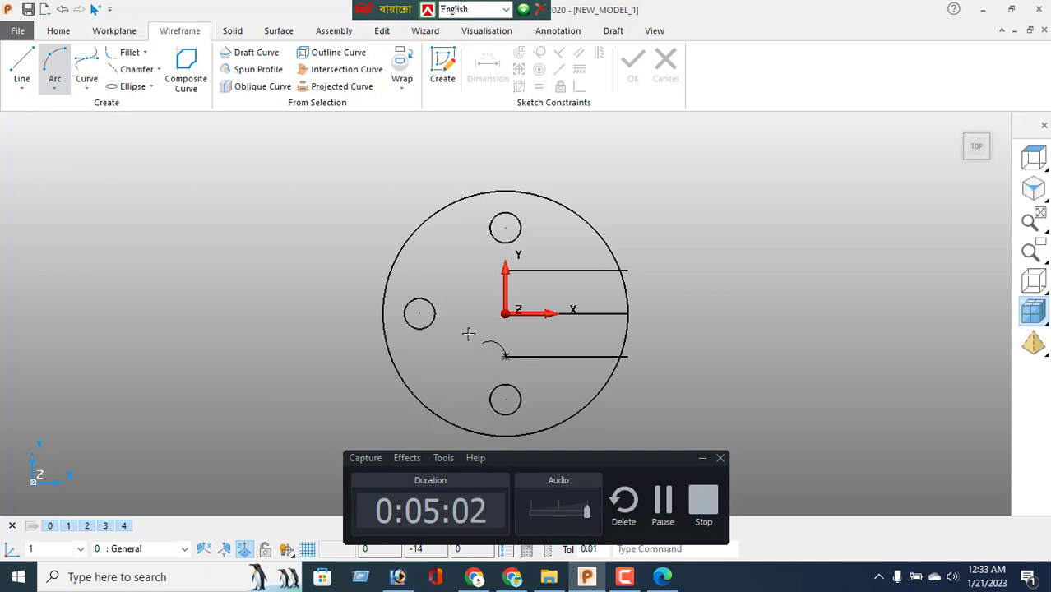
pyautogui.click(505, 271)
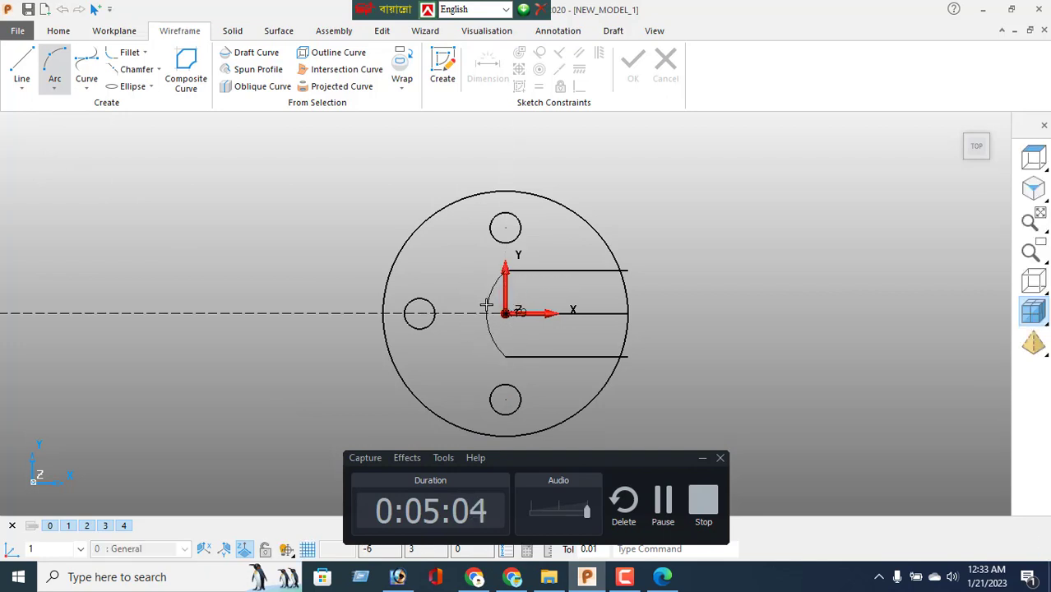
pyautogui.click(486, 306)
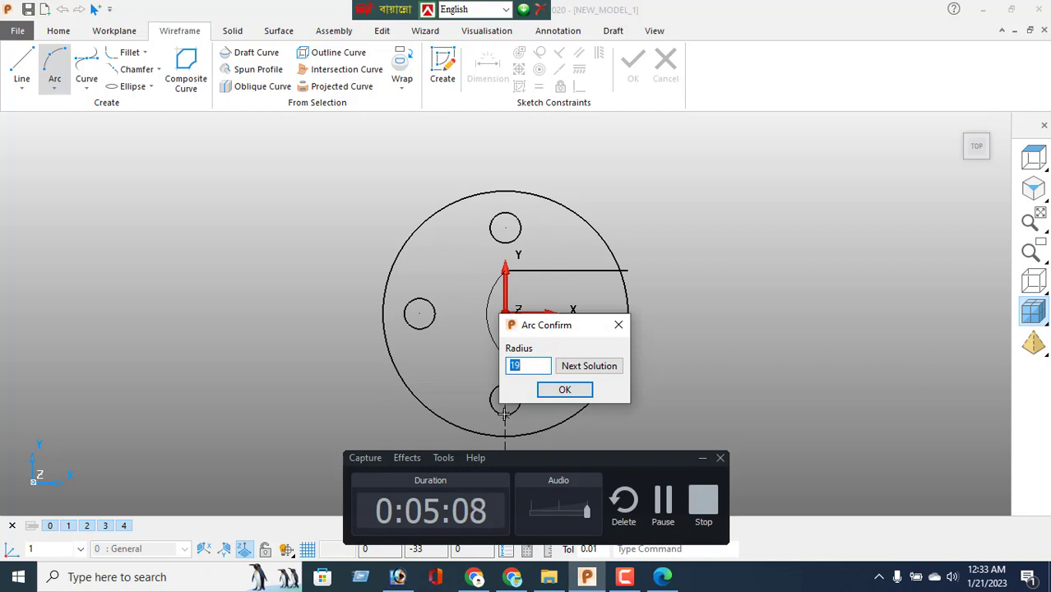
pyautogui.press('Return')
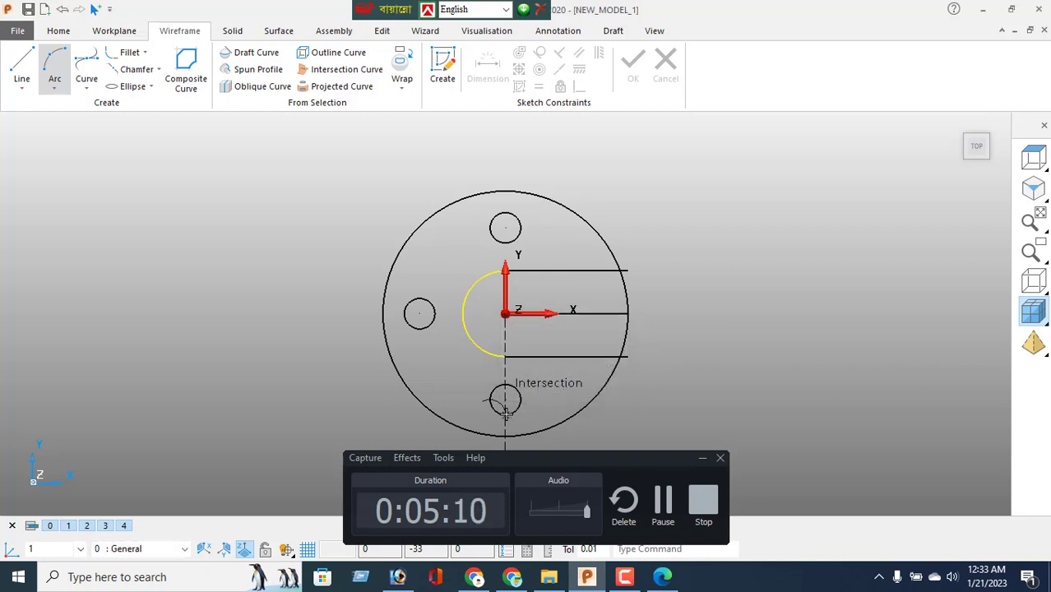
pyautogui.rightClick(86, 104)
pyautogui.rightClick(34, 210)
pyautogui.click(84, 189)
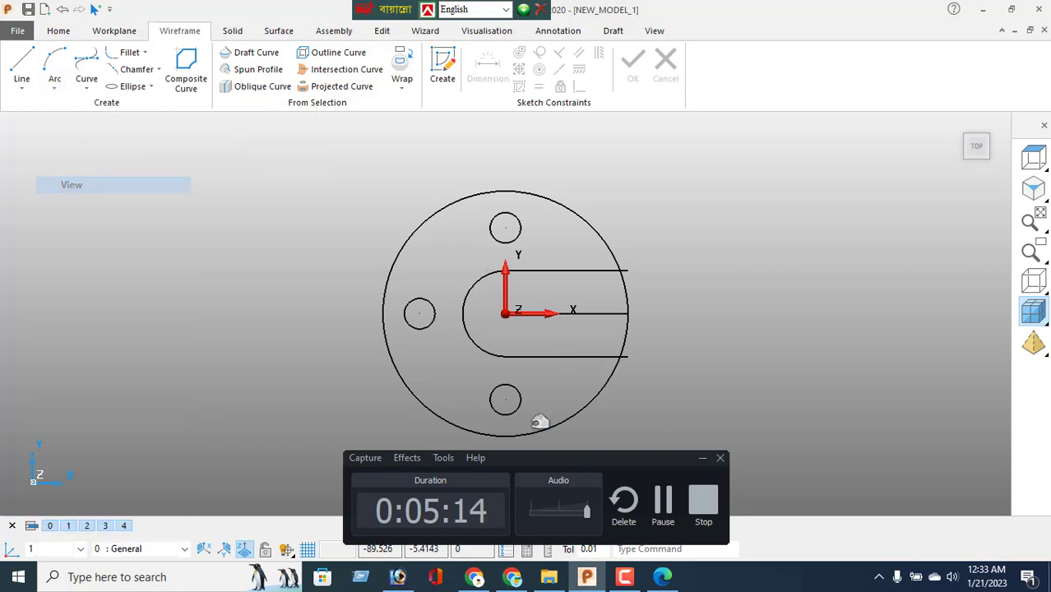
# Delete the middle line running from the origin along positive X between the two slot lines
pyautogui.click(589, 332)
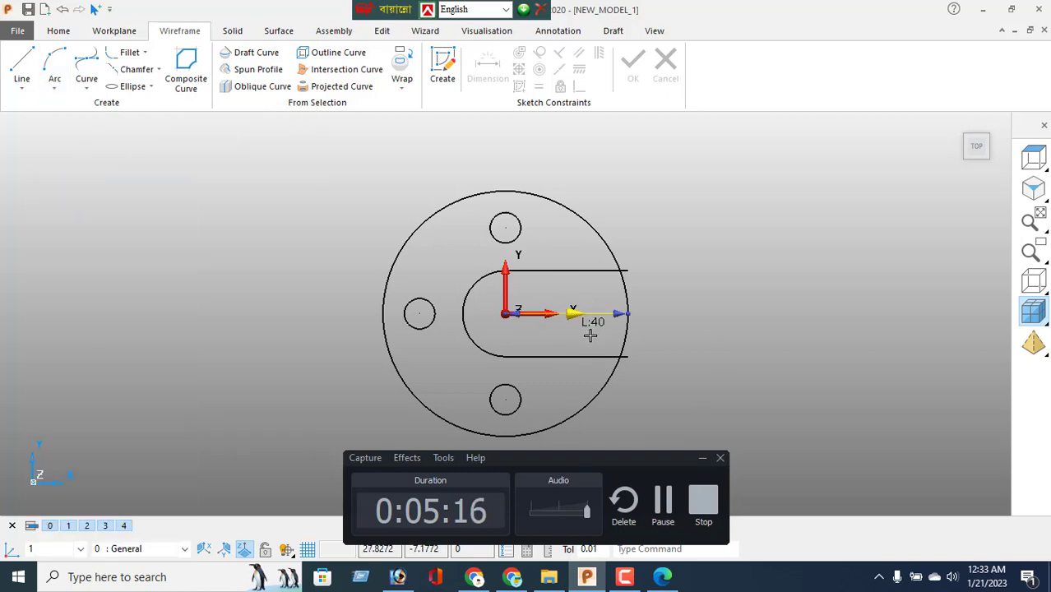
pyautogui.press('Delete')
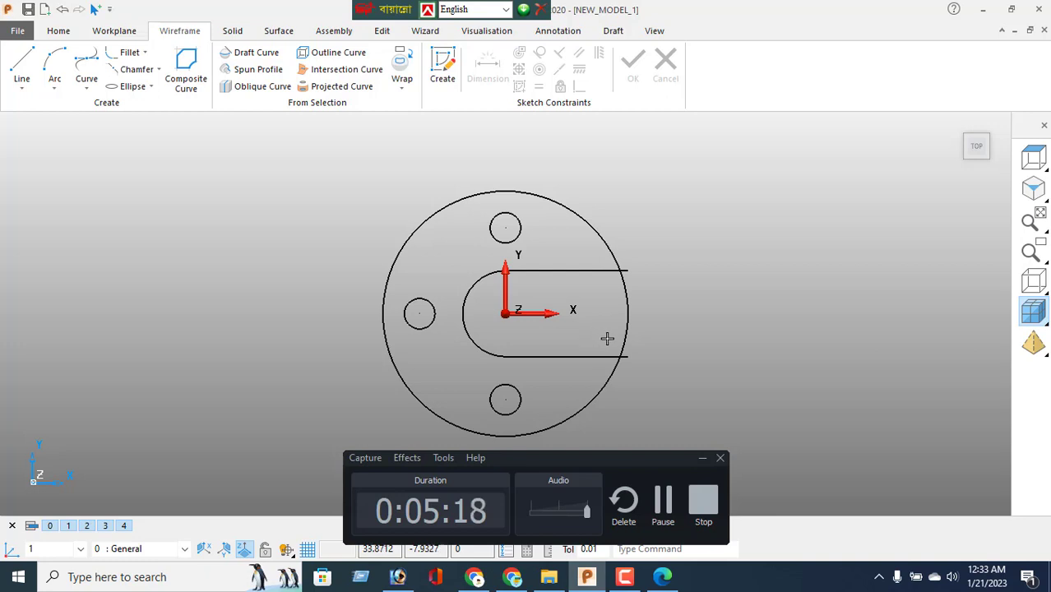
# Create and save a closed composite curve around the slot from both offset lines, the outer circle's short arc and the fitted arc
pyautogui.click(199, 78)
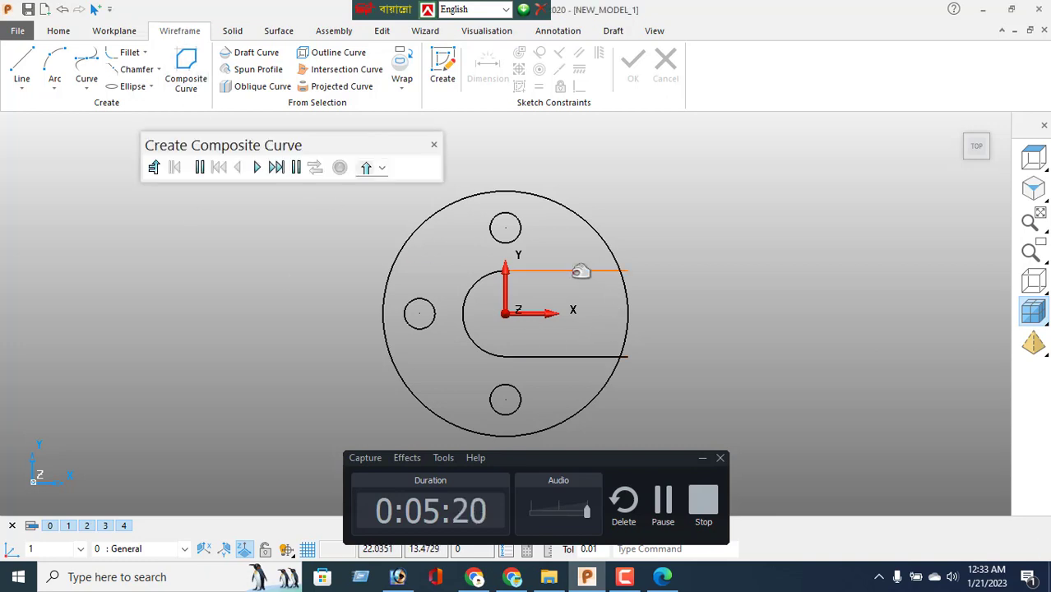
pyautogui.click(570, 271)
pyautogui.click(628, 317)
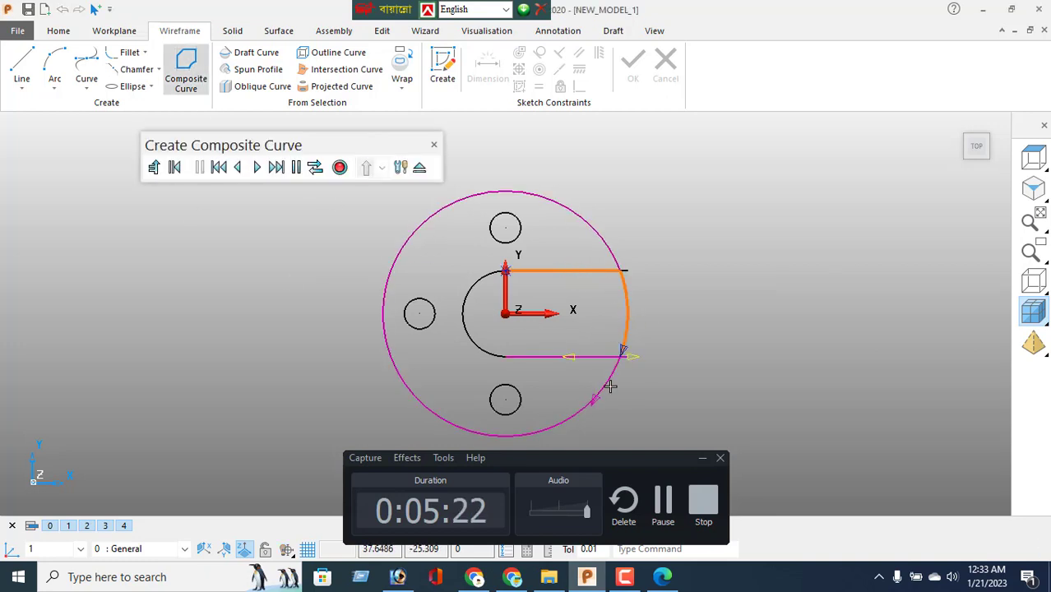
pyautogui.click(587, 360)
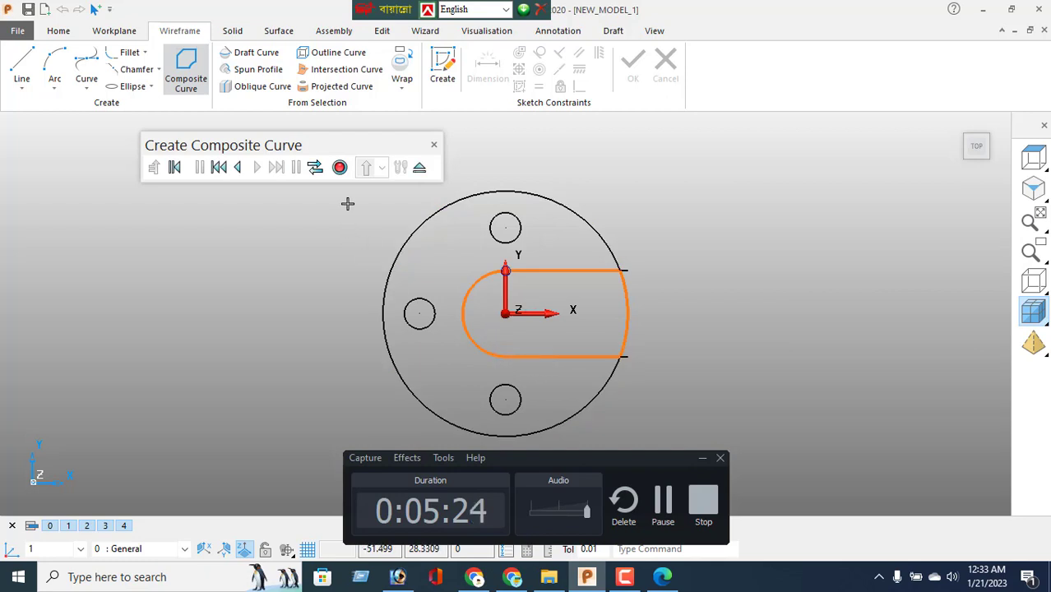
pyautogui.click(340, 167)
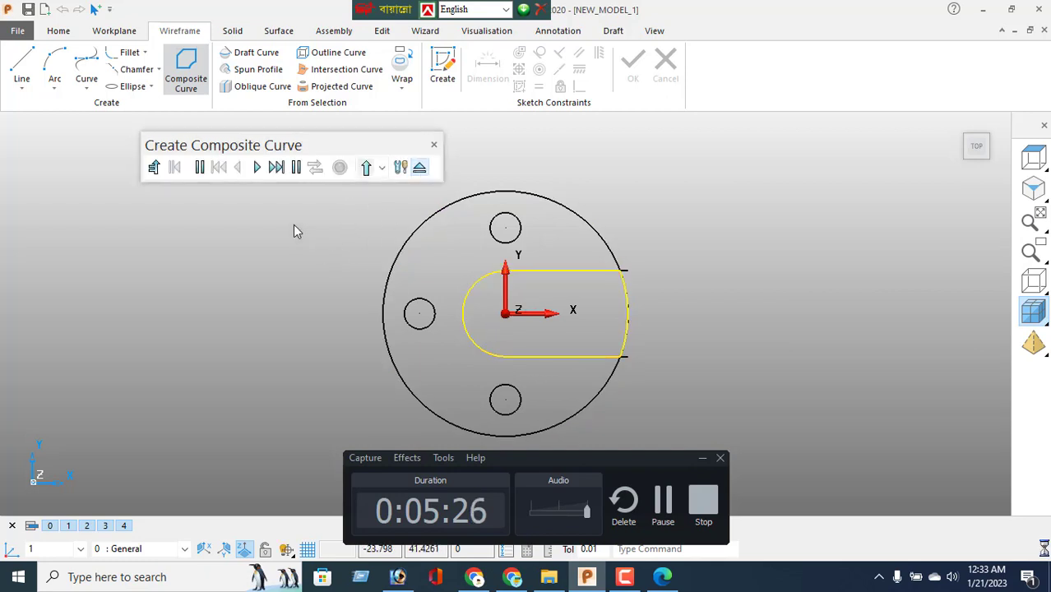
pyautogui.rightClick(268, 205)
pyautogui.click(306, 186)
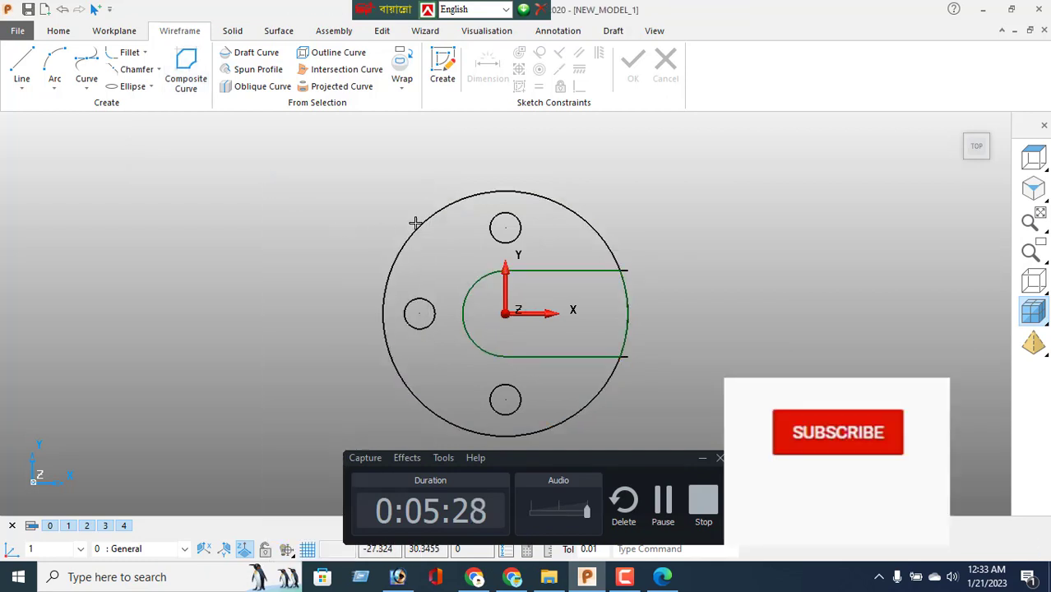
# Extrude the large outer circle into a solid, setting its Direction 1 length to -5
pyautogui.click(393, 253)
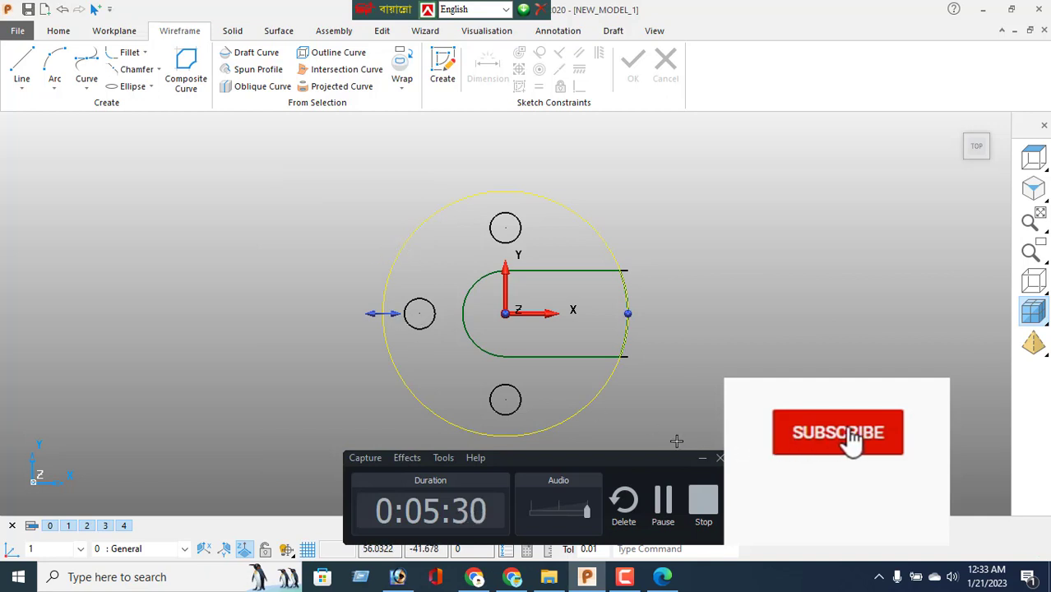
pyautogui.click(702, 459)
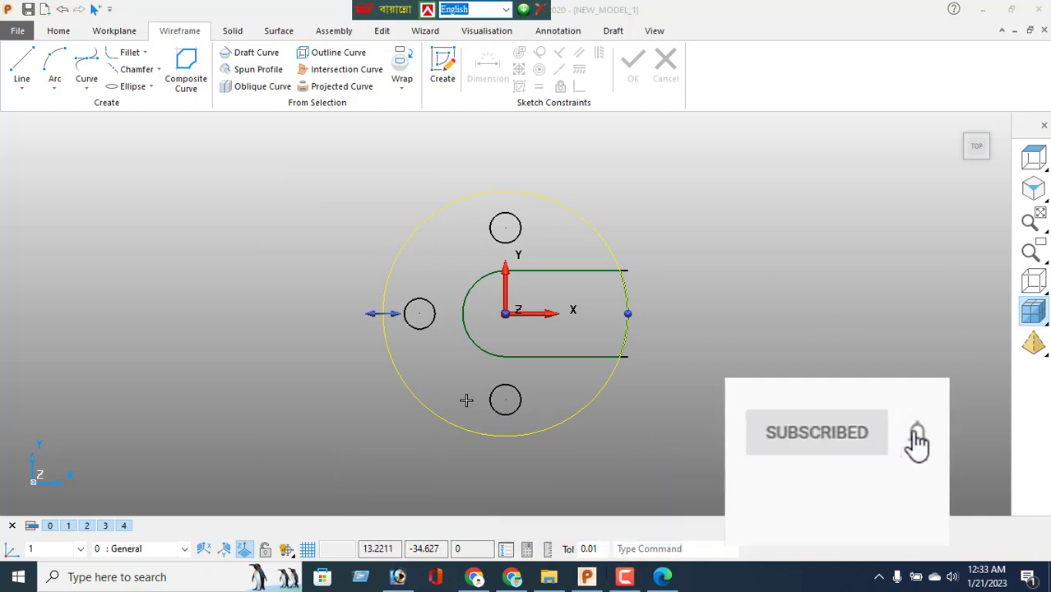
pyautogui.click(232, 30)
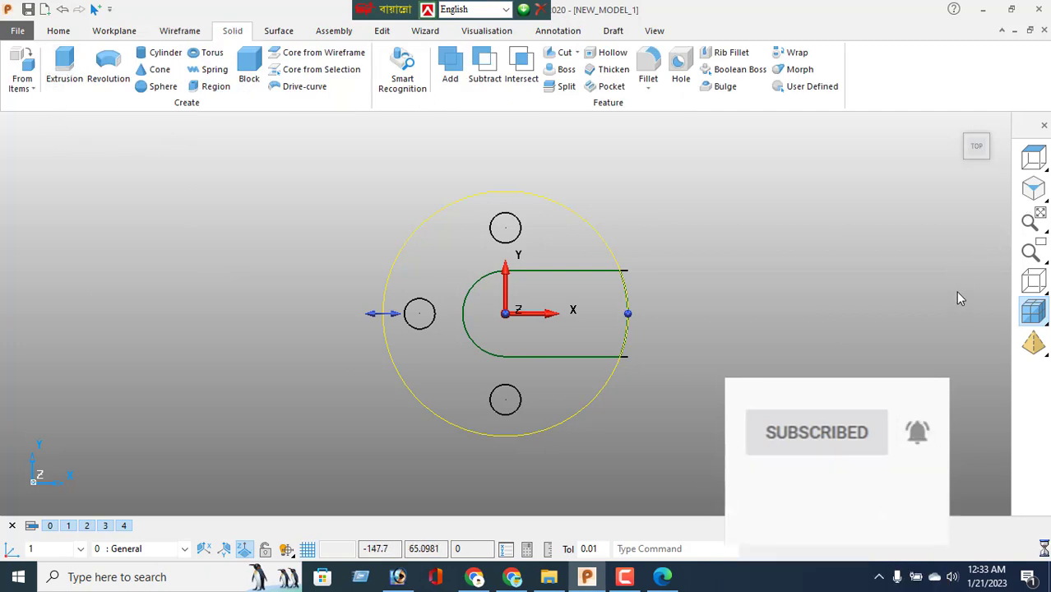
pyautogui.click(1033, 189)
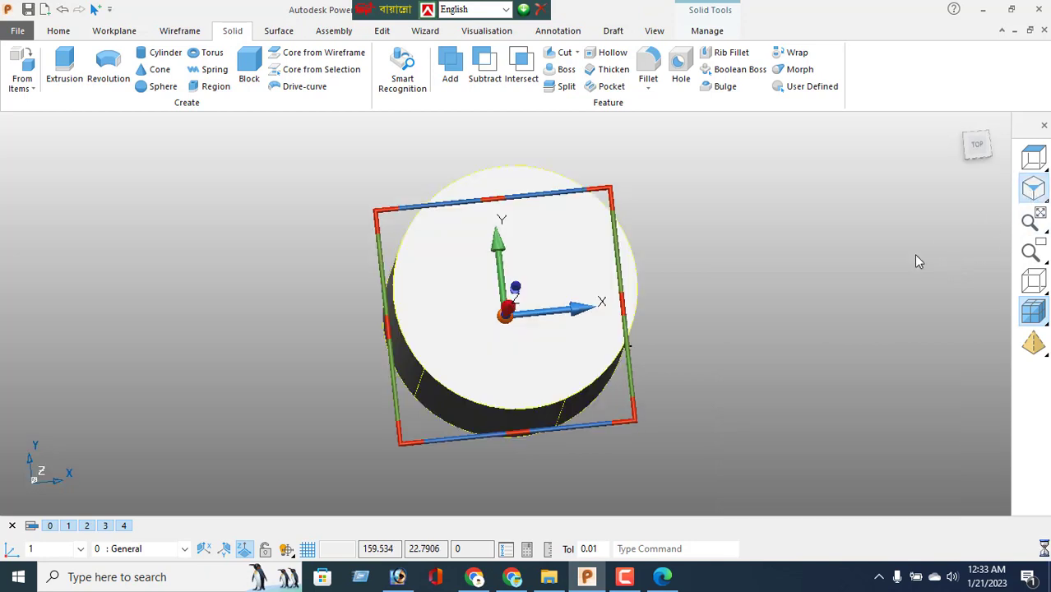
pyautogui.doubleClick(484, 292)
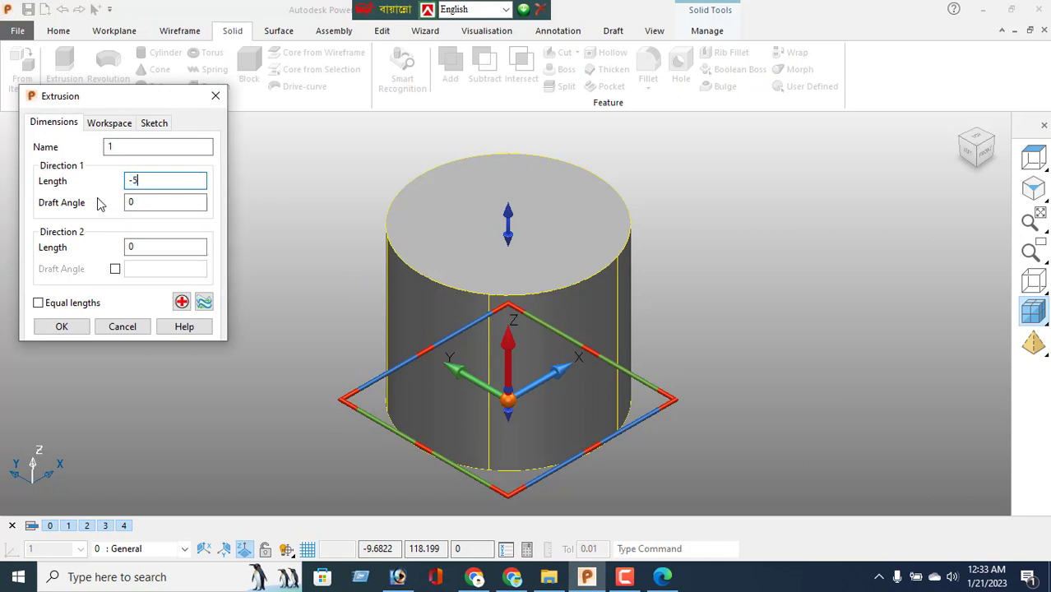
pyautogui.press('Return')
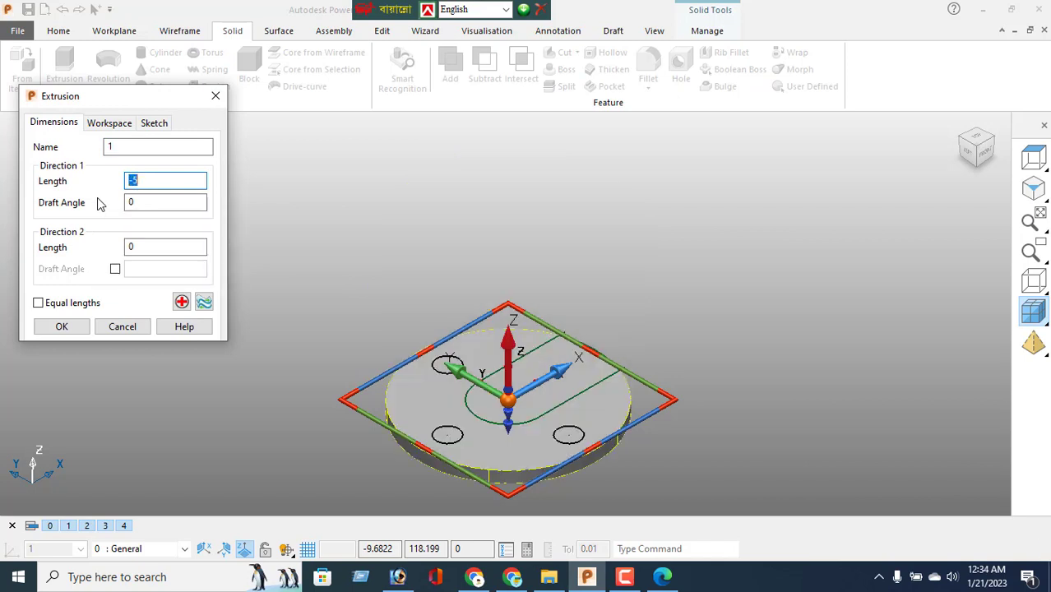
pyautogui.click(61, 330)
pyautogui.rightClick(167, 195)
pyautogui.click(211, 187)
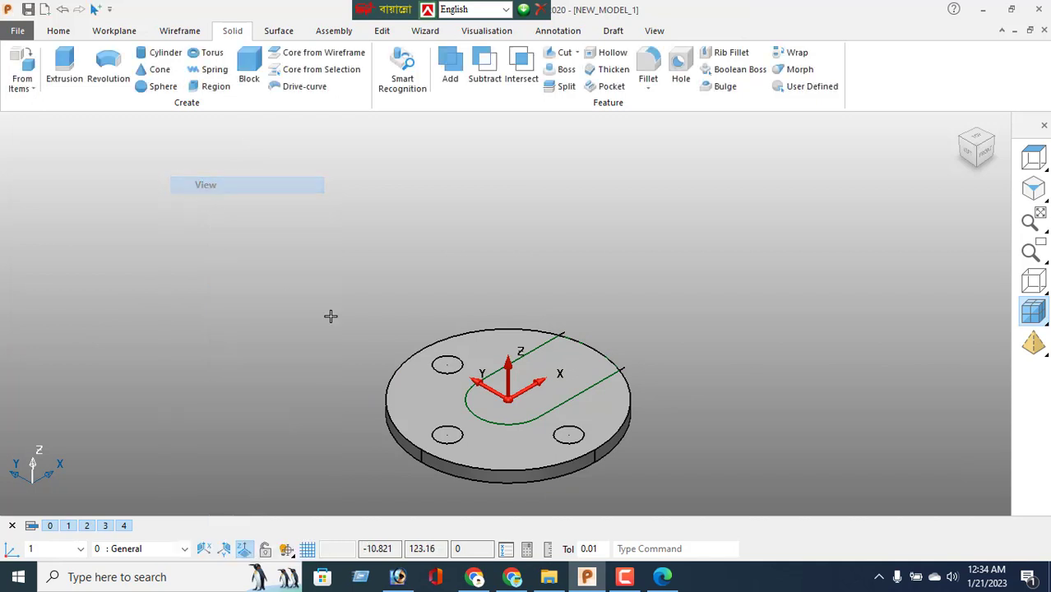
pyautogui.scroll(2, 548, 413)
pyautogui.click(548, 402)
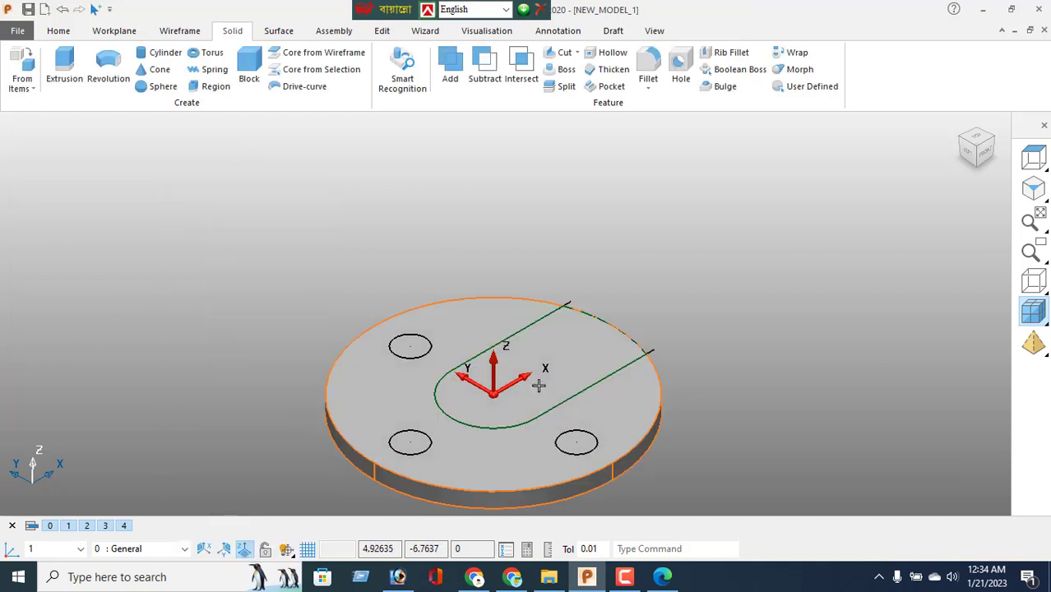
pyautogui.moveTo(548, 395); pyautogui.dragTo(559, 330, button='middle')
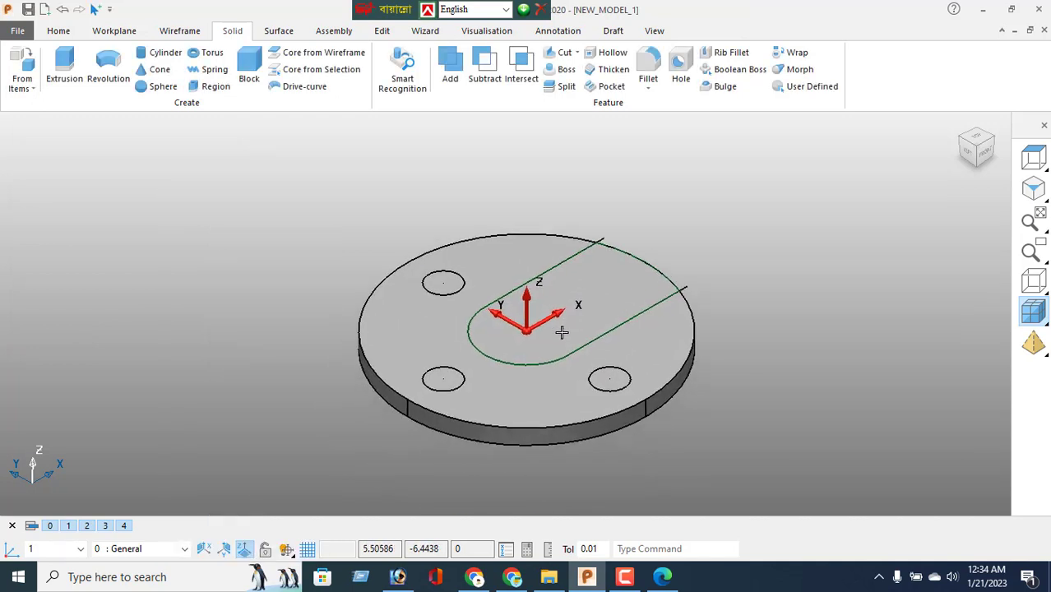
# Cut the three small circles and the slot curve through the disc with a Through solid cut, and delete the leftover wireframe
pyautogui.click(462, 387)
pyautogui.keyDown('shift'); pyautogui.click(455, 293); pyautogui.keyUp('shift')
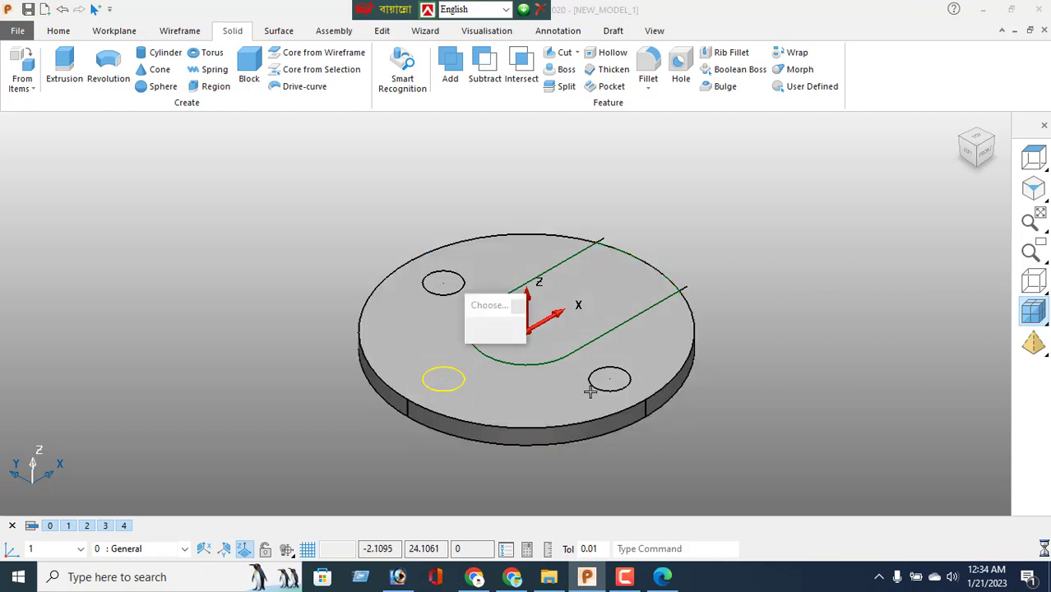
pyautogui.keyDown('shift'); pyautogui.click(607, 380); pyautogui.keyUp('shift')
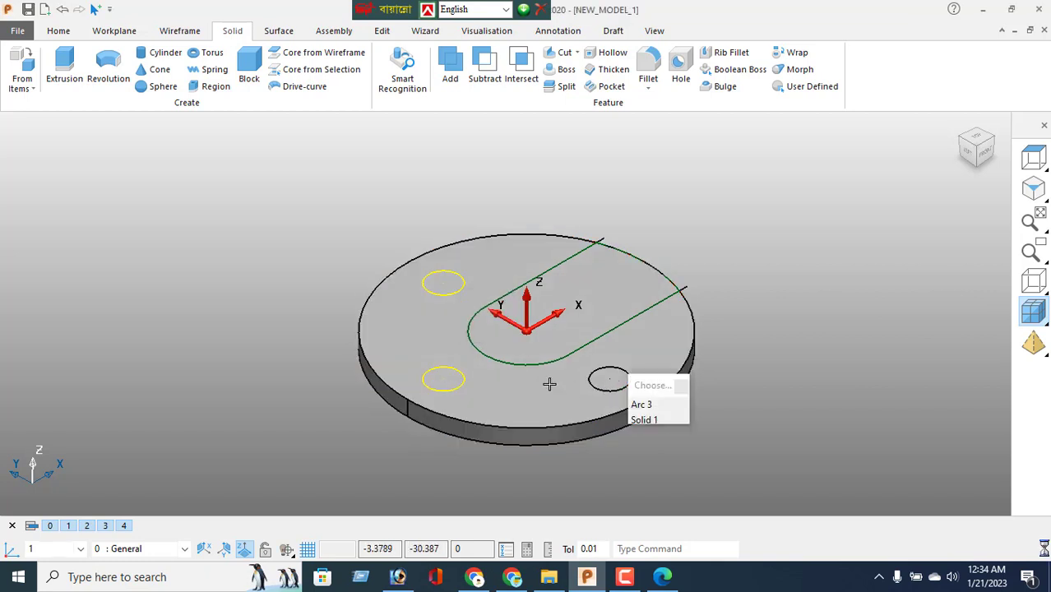
pyautogui.keyDown('shift'); pyautogui.click(588, 339); pyautogui.keyUp('shift')
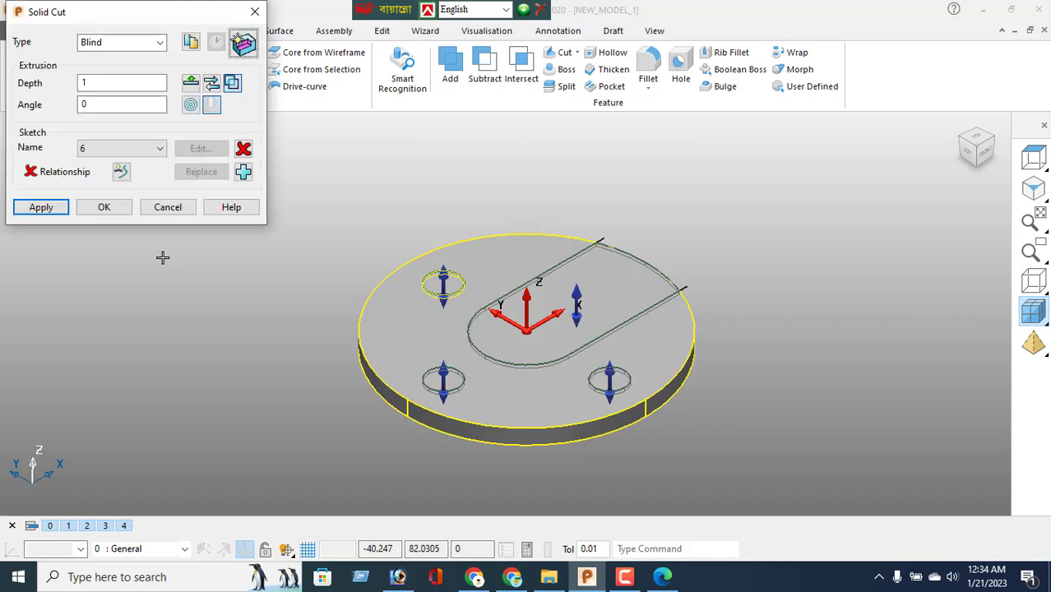
pyautogui.click(119, 43)
pyautogui.click(103, 72)
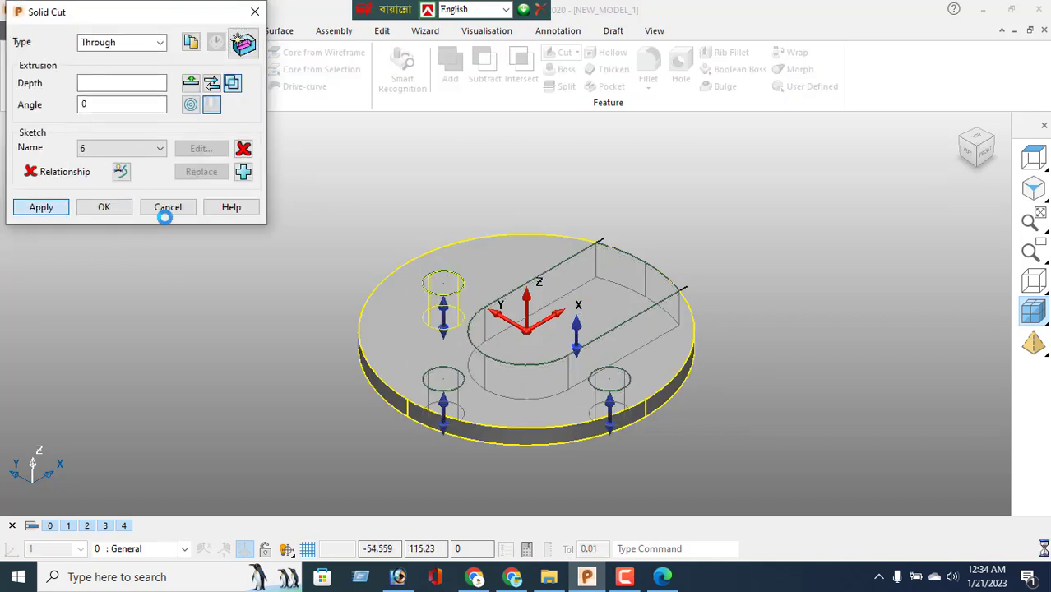
pyautogui.click(167, 210)
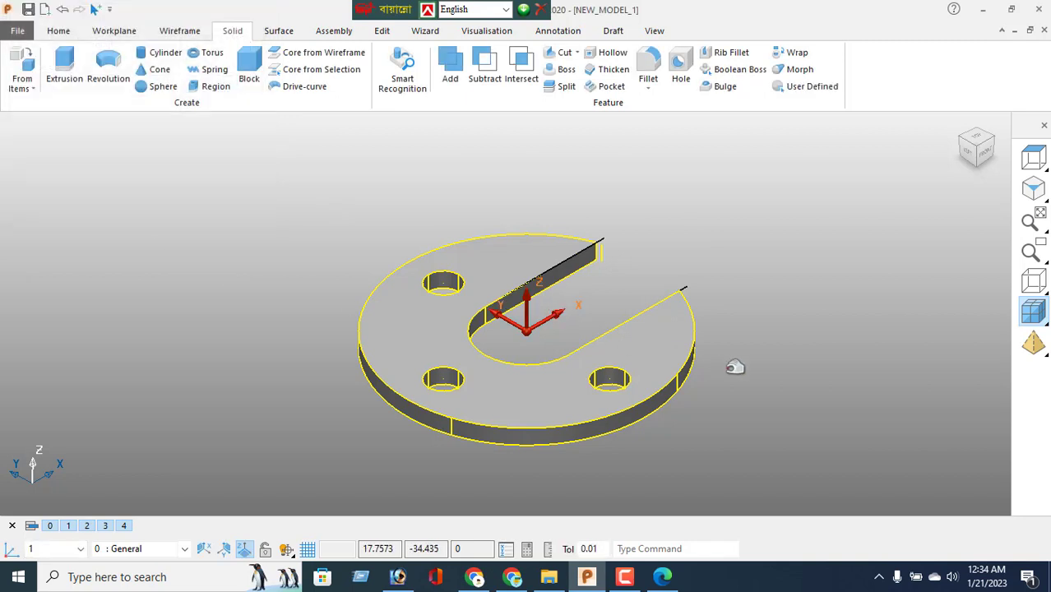
pyautogui.click(58, 31)
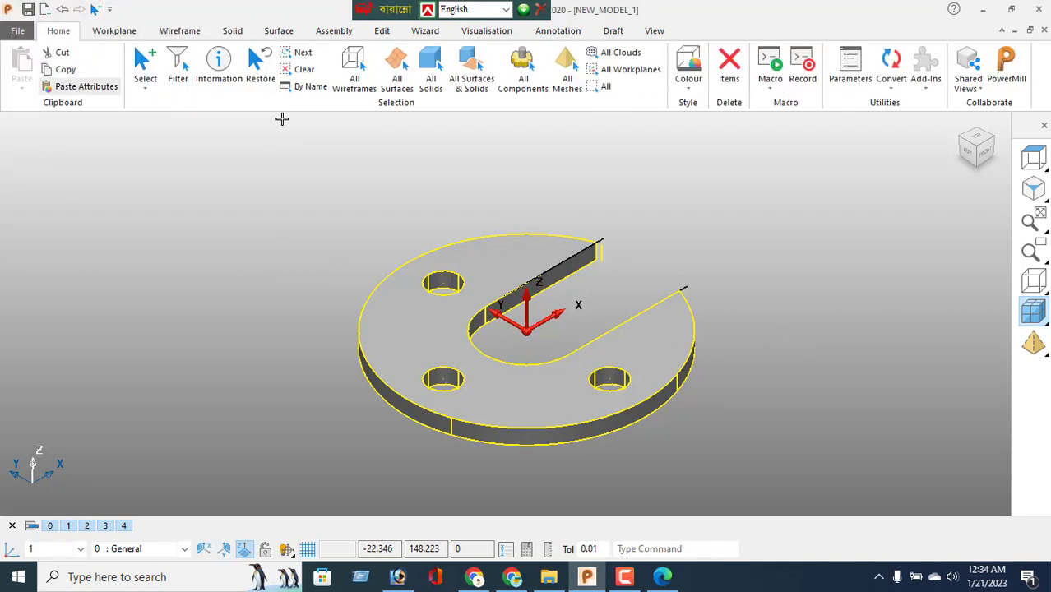
pyautogui.click(658, 131)
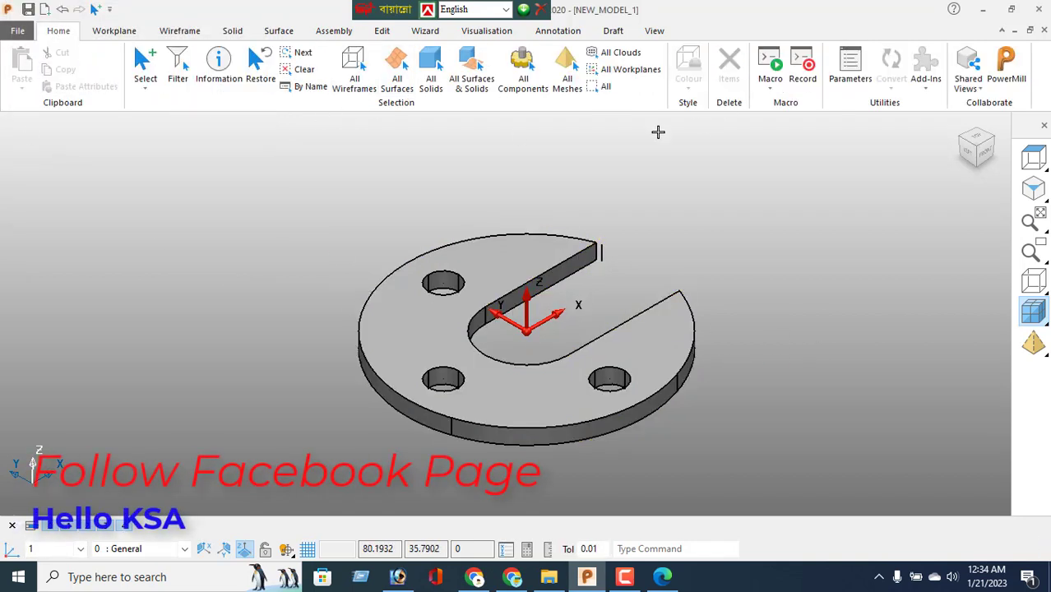
# Examine the cut disc around the open end of the slot, including the short line beside its positive Y corner
pyautogui.click(1033, 189)
pyautogui.moveTo(578, 277); pyautogui.dragTo(748, 420, button='middle')
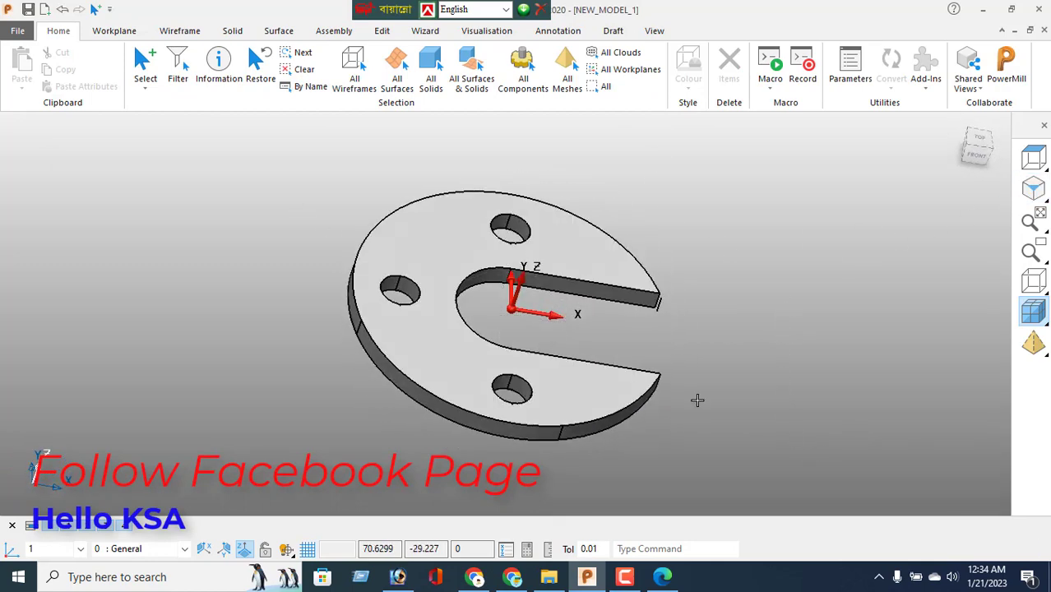
pyautogui.scroll(2, 666, 375)
pyautogui.click(663, 287)
pyautogui.moveTo(654, 305)
pyautogui.mouseDown(button='middle')
pyautogui.moveTo(568, 380)
pyautogui.moveTo(391, 230)
pyautogui.moveTo(521, 369)
pyautogui.moveTo(675, 303)
pyautogui.mouseUp(button='middle')
pyautogui.rightClick(847, 270)
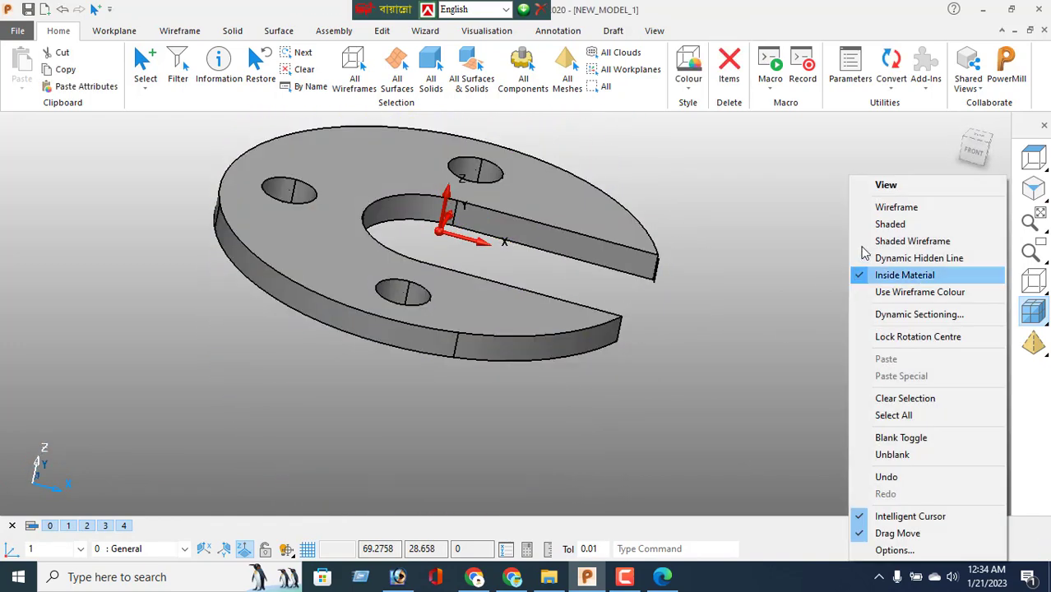
pyautogui.click(668, 291)
pyautogui.scroll(2, 668, 291)
pyautogui.moveTo(589, 281); pyautogui.dragTo(655, 328, button='middle')
pyautogui.scroll(1, 655, 328)
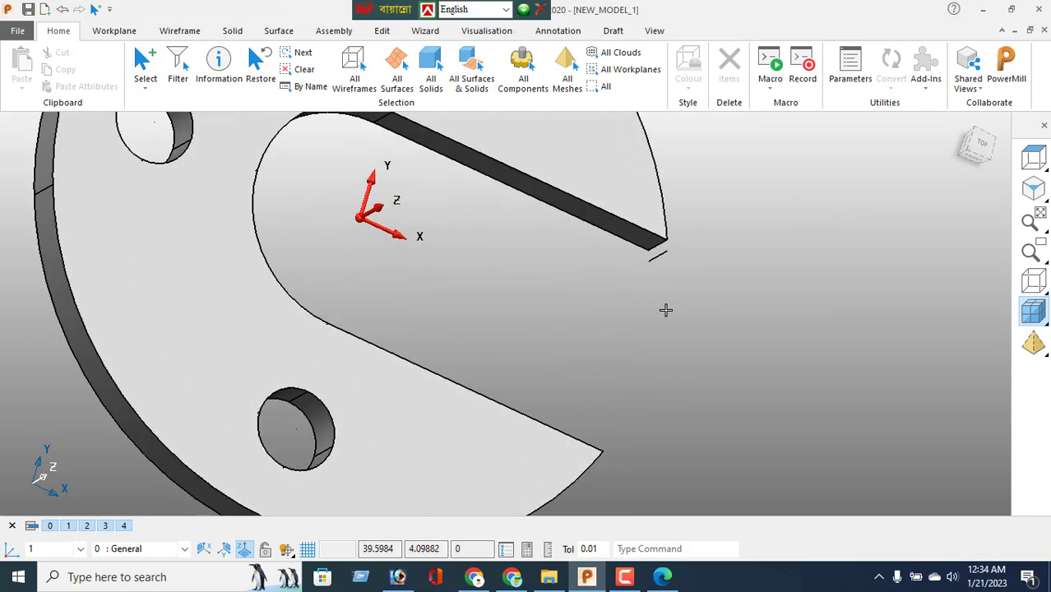
pyautogui.click(663, 256)
pyautogui.moveTo(649, 350); pyautogui.dragTo(892, 344, button='middle')
pyautogui.click(1032, 188)
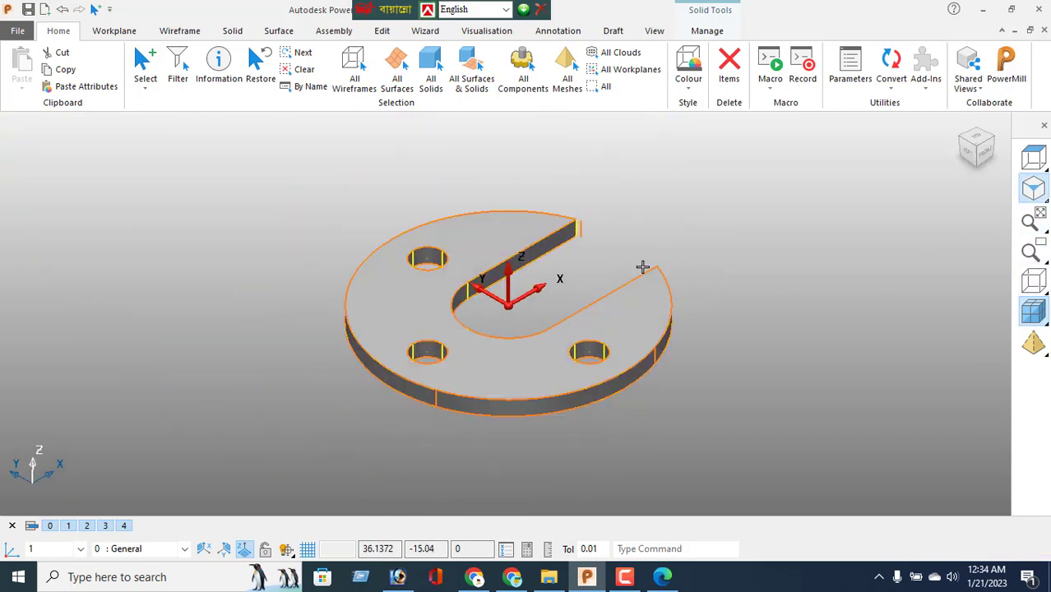
pyautogui.rightClick(661, 199)
pyautogui.click(608, 237)
pyautogui.scroll(2, 600, 243)
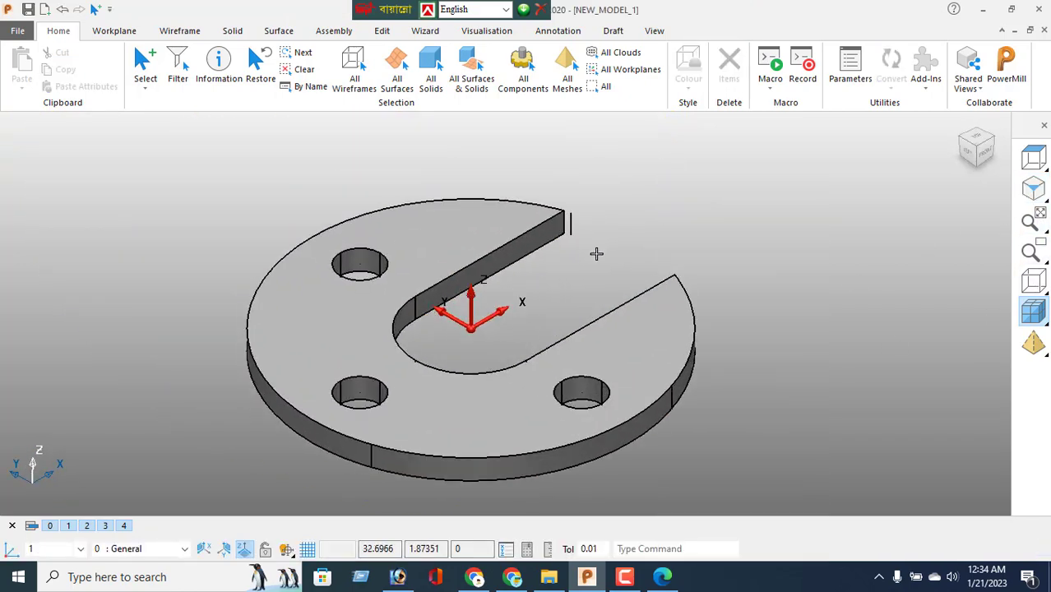
# Undo the wireframe deletion and the through cut, returning to the uncut disc with its curves
pyautogui.click(61, 10)
pyautogui.moveTo(570, 270); pyautogui.dragTo(354, 375, button='middle')
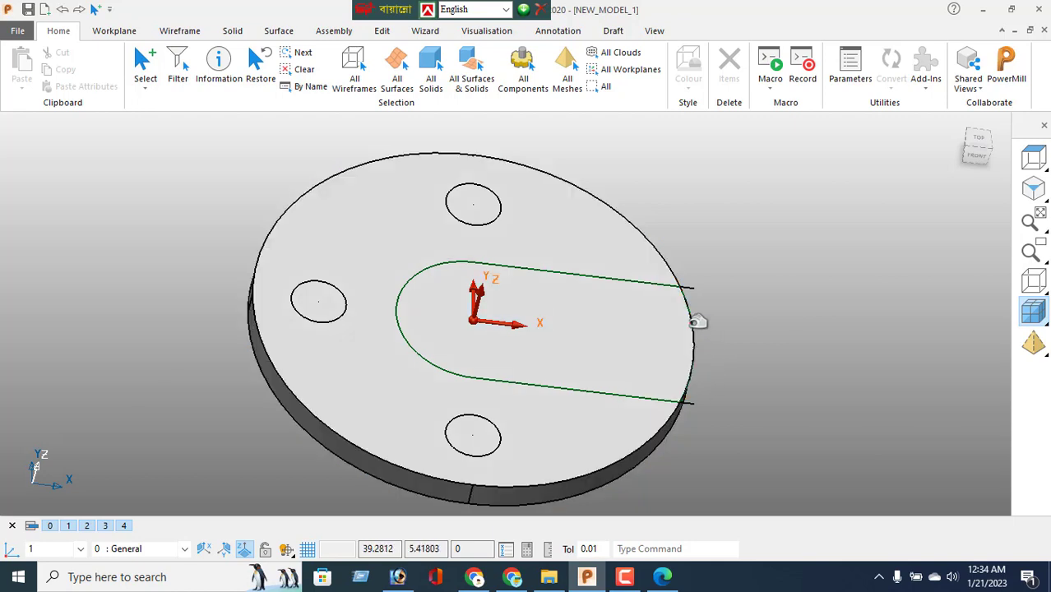
# Delete the two offset lines that extend past the disc edge, keeping the closed composite slot curve
pyautogui.click(696, 317)
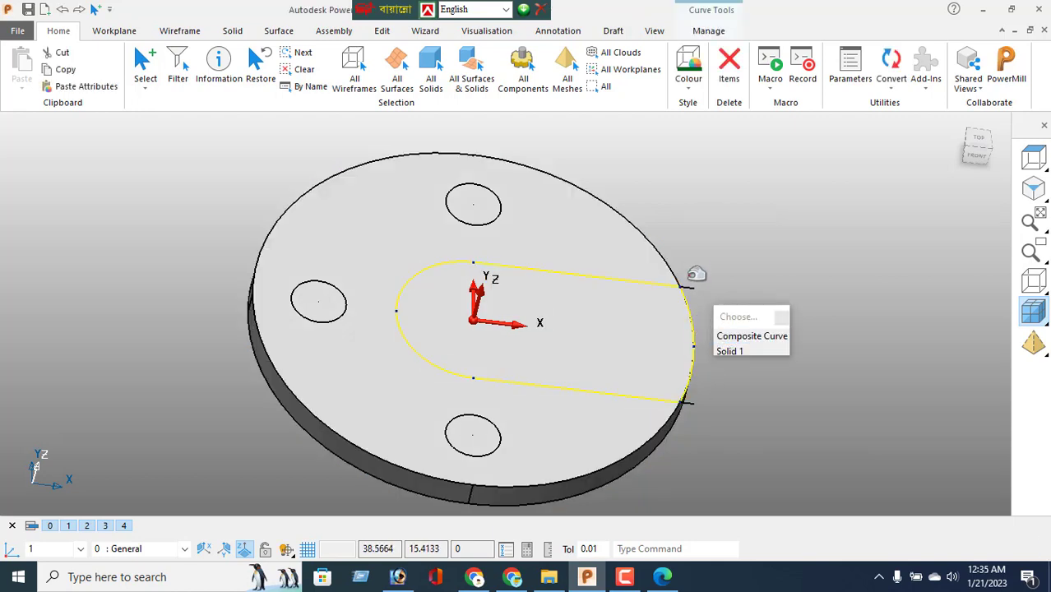
pyautogui.doubleClick(693, 282)
pyautogui.click(693, 285)
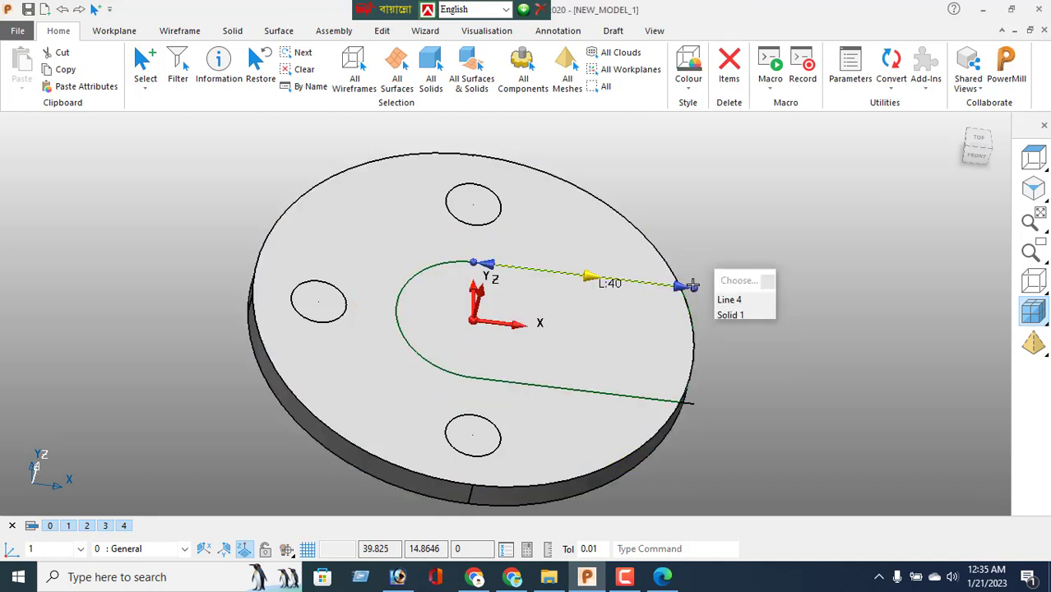
pyautogui.click(752, 284)
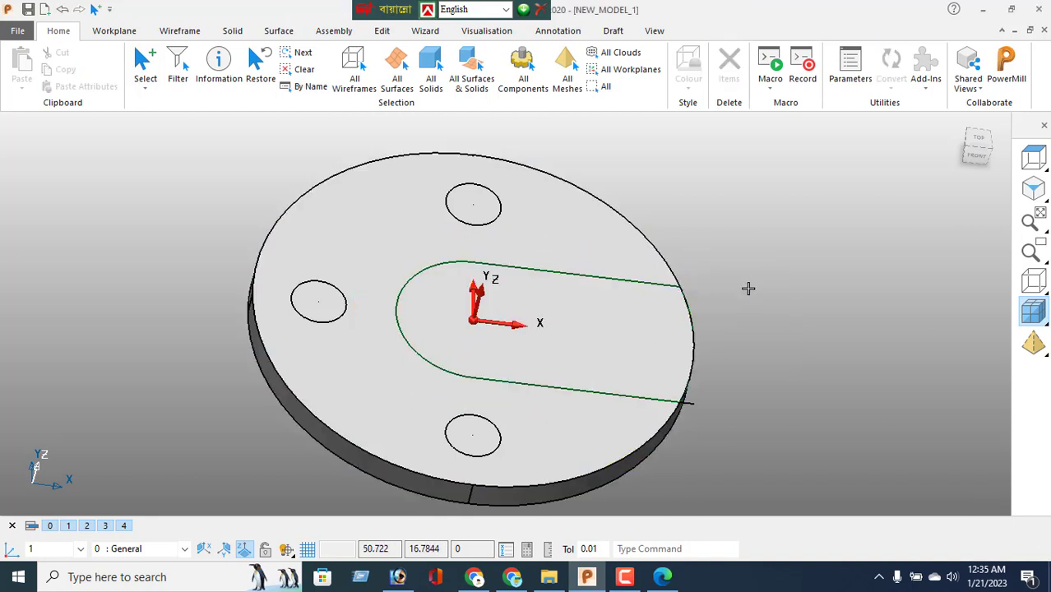
pyautogui.click(690, 404)
pyautogui.click(702, 405)
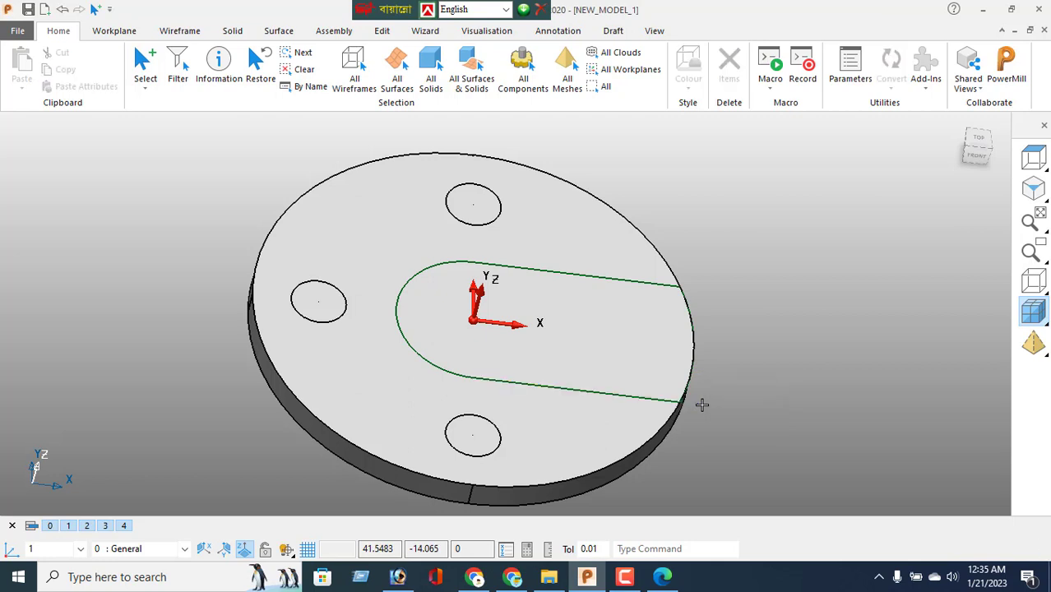
# Cut the composite slot curve and the three small circles through the disc solid, using the Through type
pyautogui.click(695, 339)
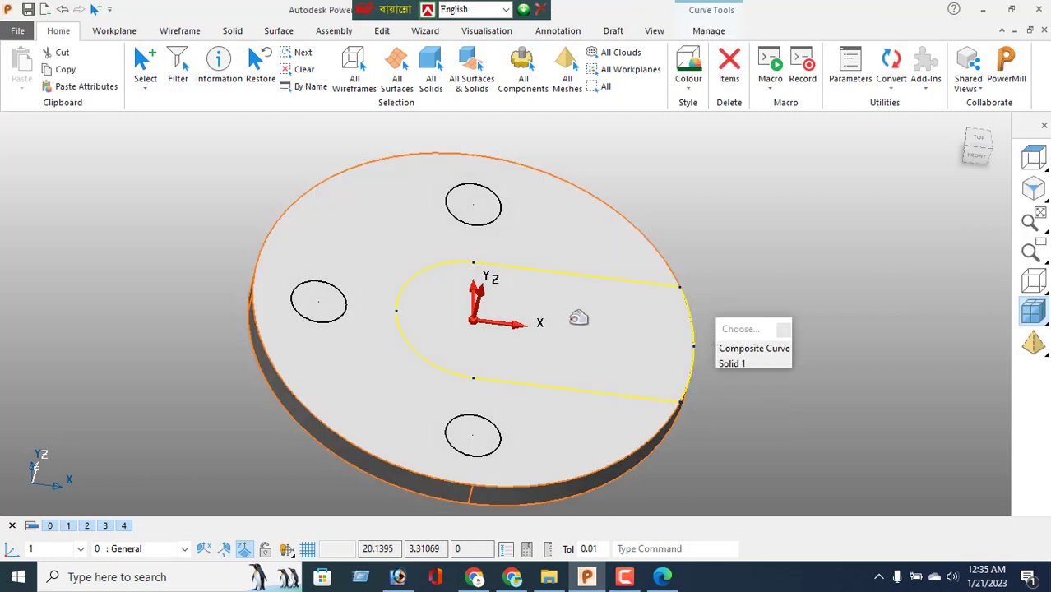
pyautogui.keyDown('shift'); pyautogui.click(327, 321); pyautogui.keyUp('shift')
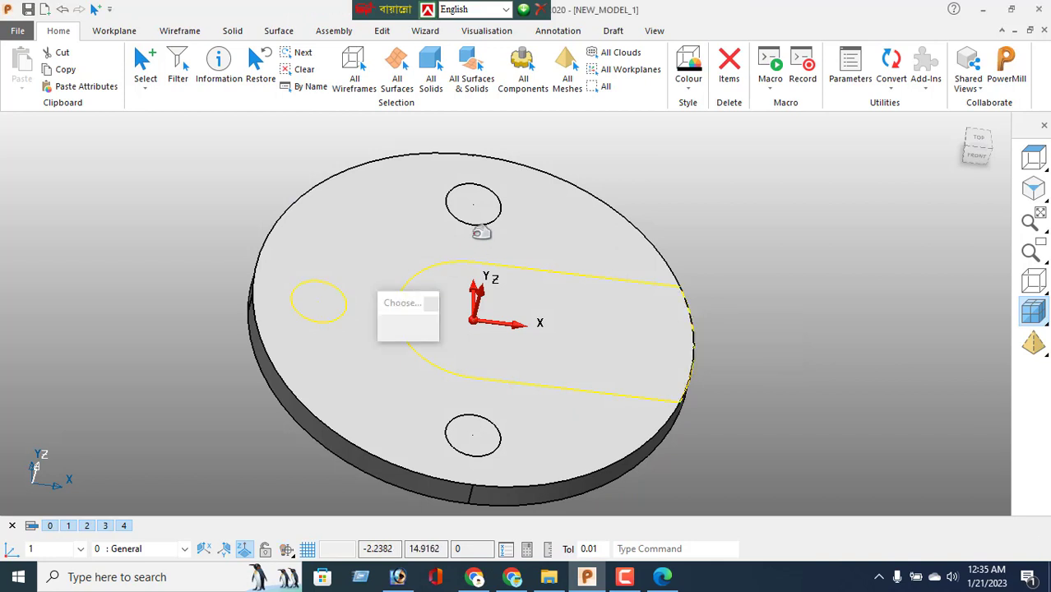
pyautogui.keyDown('shift'); pyautogui.click(483, 416); pyautogui.keyUp('shift')
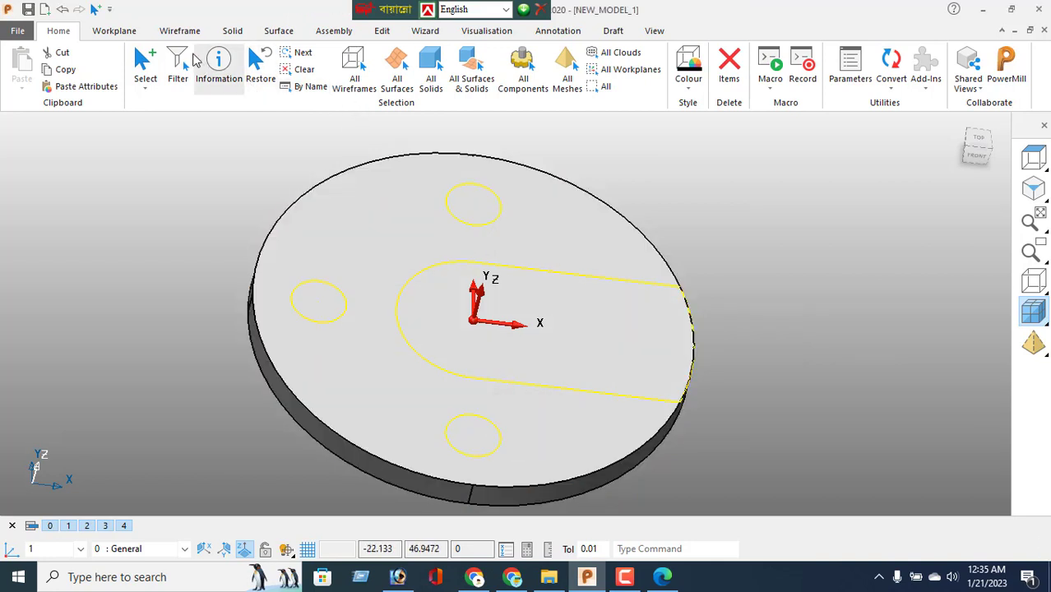
pyautogui.click(234, 31)
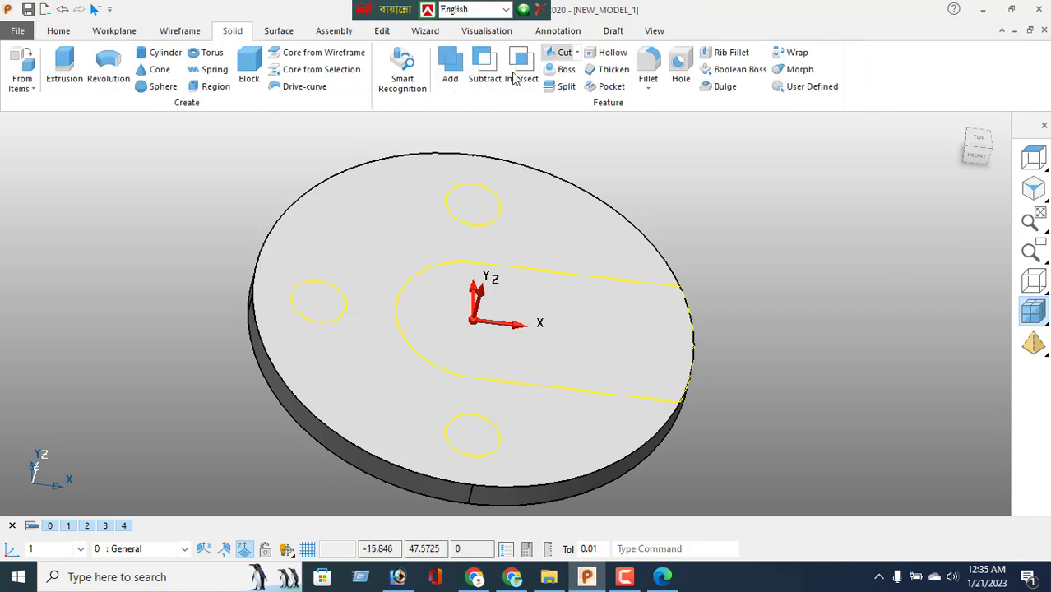
pyautogui.click(122, 42)
pyautogui.click(110, 72)
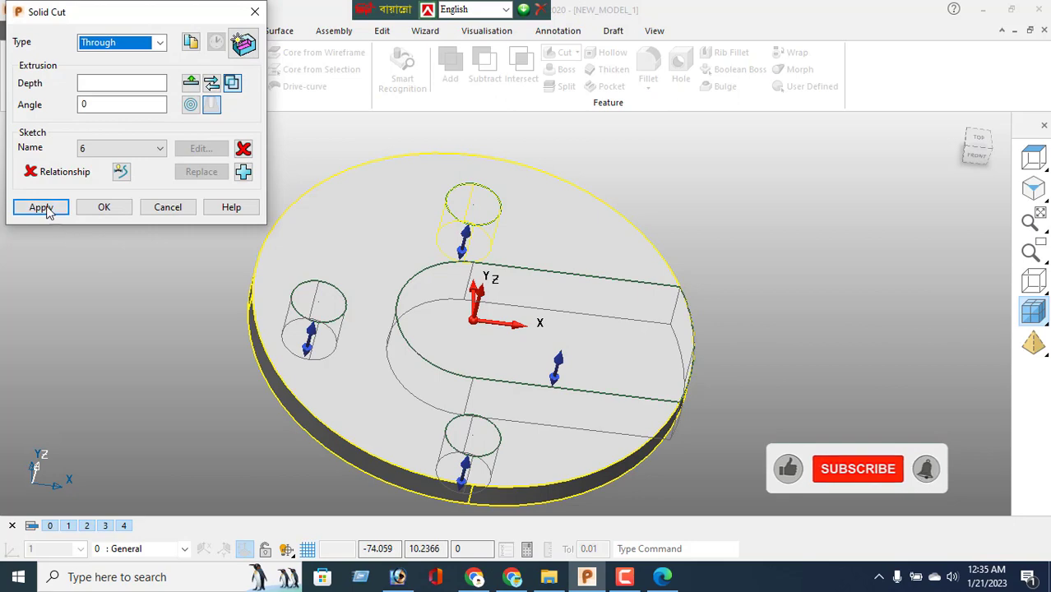
pyautogui.click(41, 207)
pyautogui.click(168, 211)
# Inspect the recut disc closely where the slot's positive Y wall meets the outer edge
pyautogui.moveTo(631, 338); pyautogui.dragTo(493, 363, button='right')
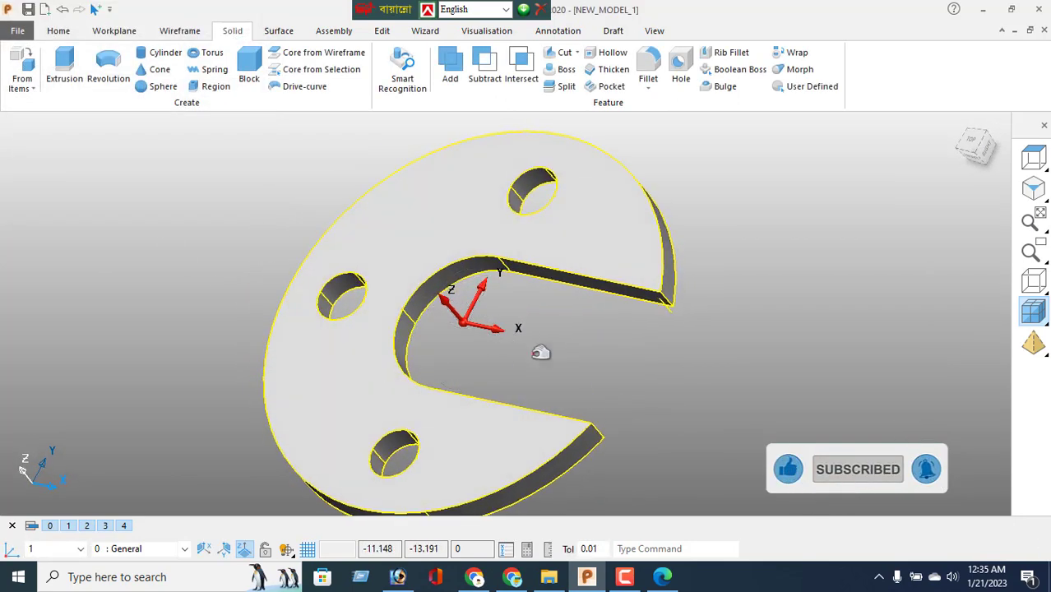
pyautogui.rightClick(763, 213)
pyautogui.click(706, 273)
pyautogui.moveTo(706, 273); pyautogui.dragTo(548, 298, button='middle')
pyautogui.scroll(5, 537, 347)
pyautogui.moveTo(634, 377); pyautogui.dragTo(760, 371, button='middle')
pyautogui.scroll(2, 724, 451)
pyautogui.moveTo(678, 453); pyautogui.dragTo(478, 455, button='middle')
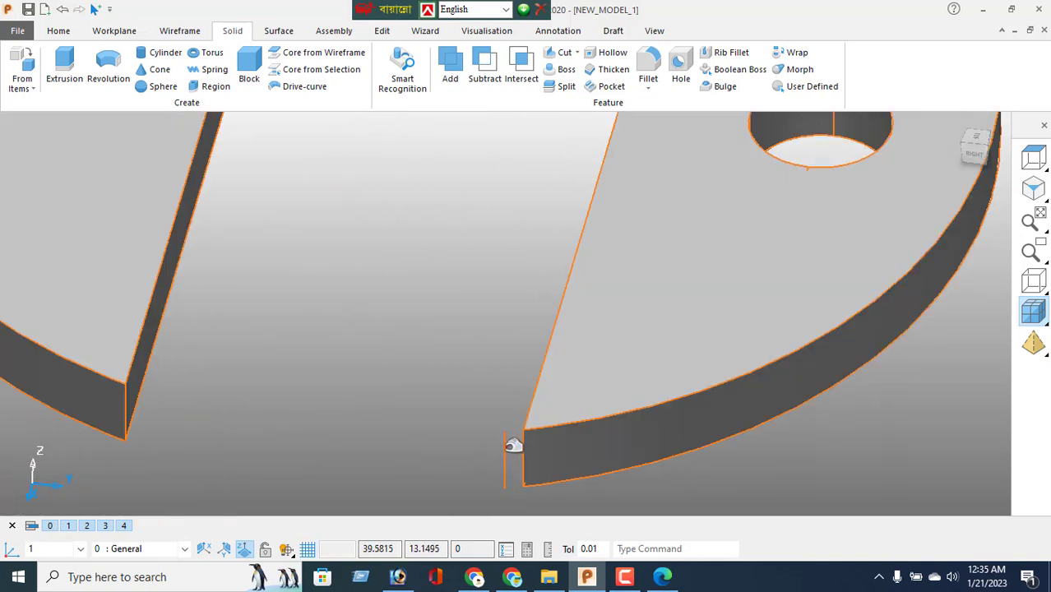
pyautogui.click(511, 441)
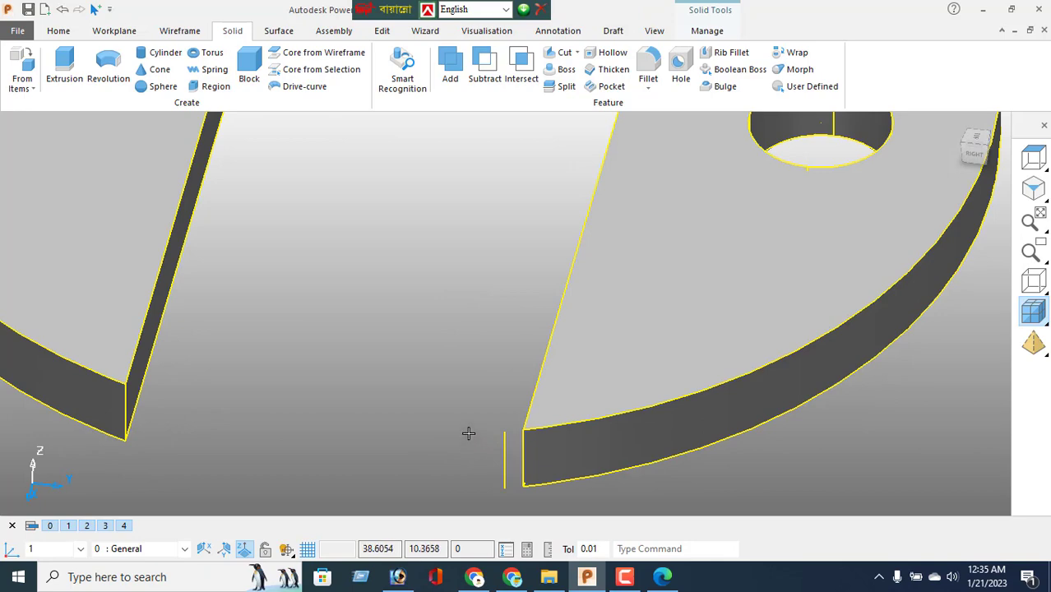
pyautogui.scroll(-3, 468, 434)
pyautogui.click(1035, 194)
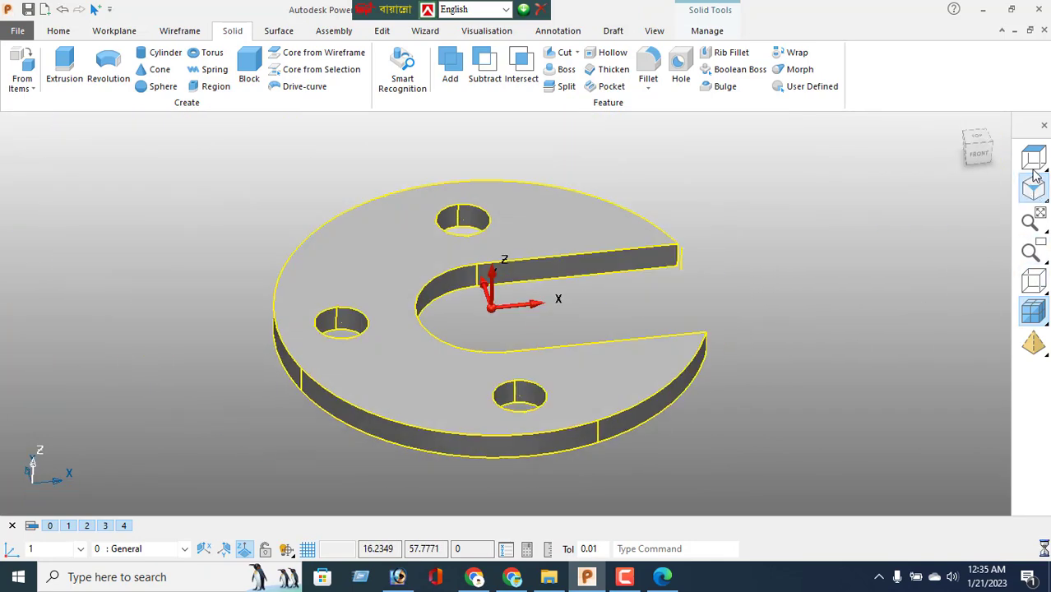
pyautogui.rightClick(90, 204)
pyautogui.click(136, 183)
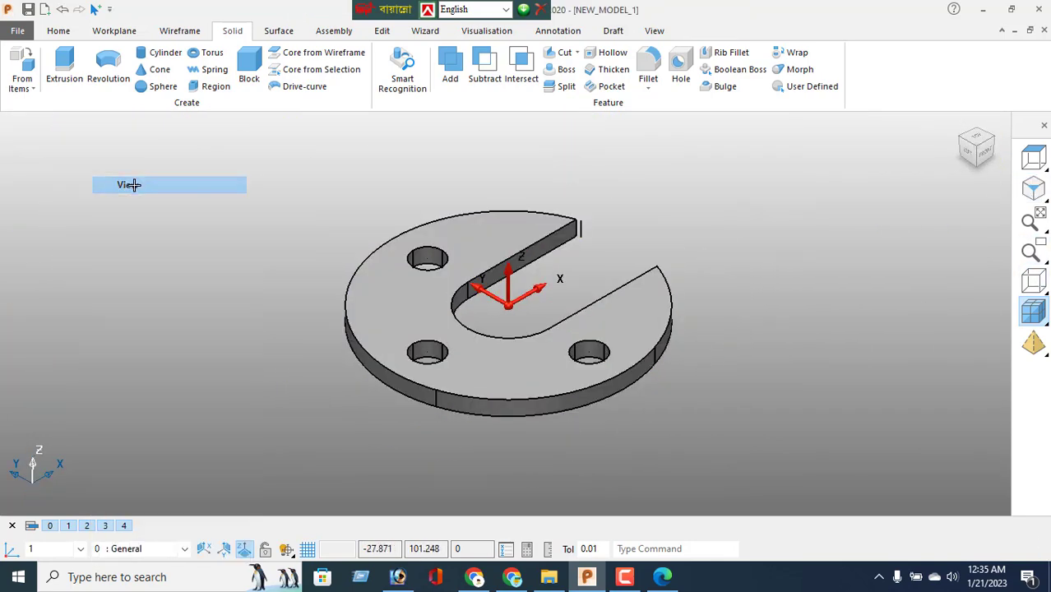
pyautogui.scroll(2, 483, 315)
pyautogui.moveTo(483, 315); pyautogui.dragTo(346, 324, button='middle')
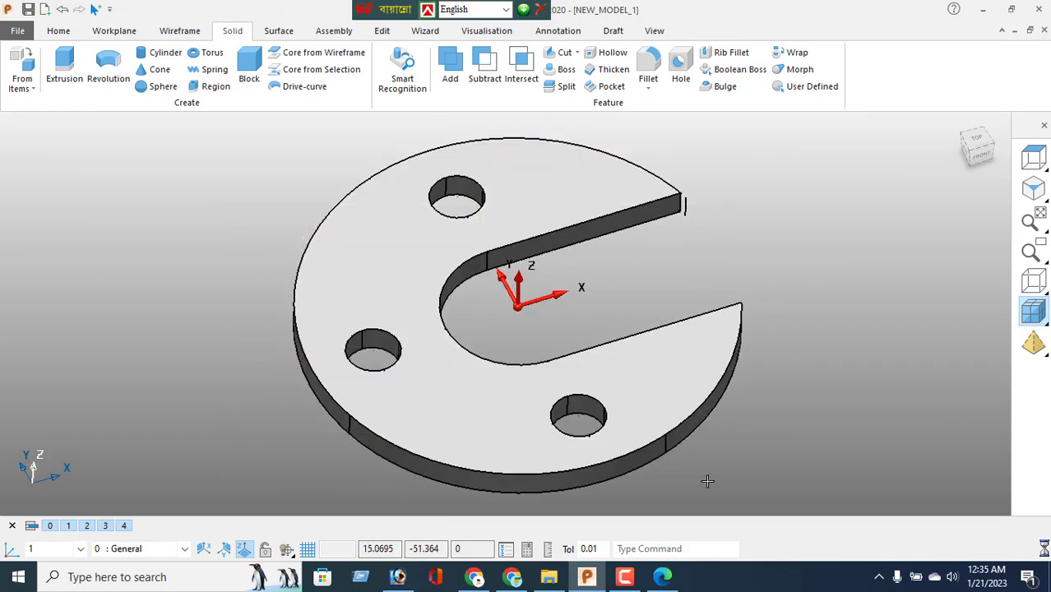
# Apply the default mold_green material to the slotted disc solid and deselect it
pyautogui.click(505, 345)
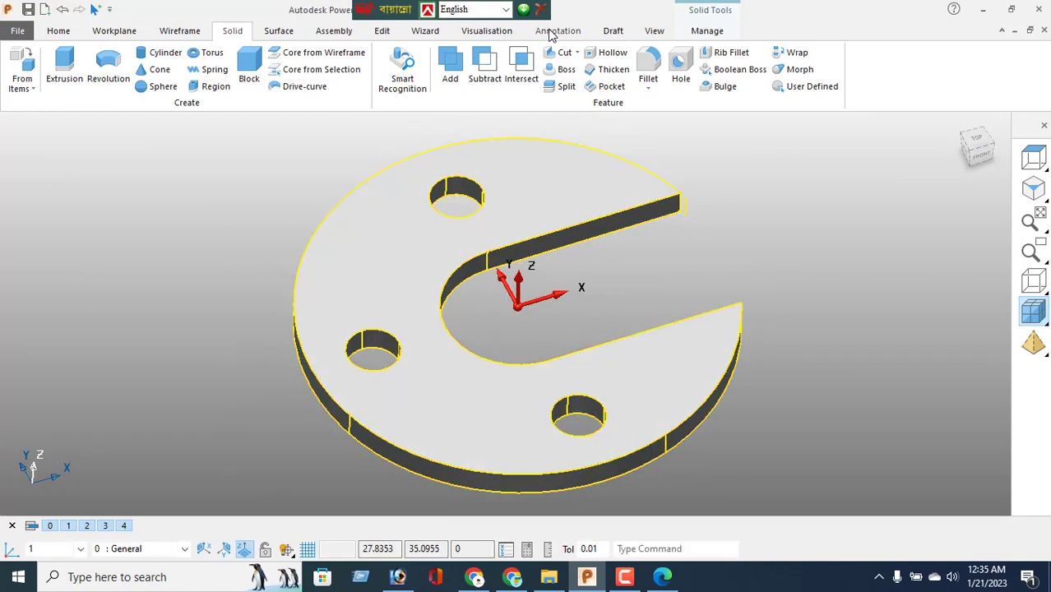
pyautogui.click(487, 33)
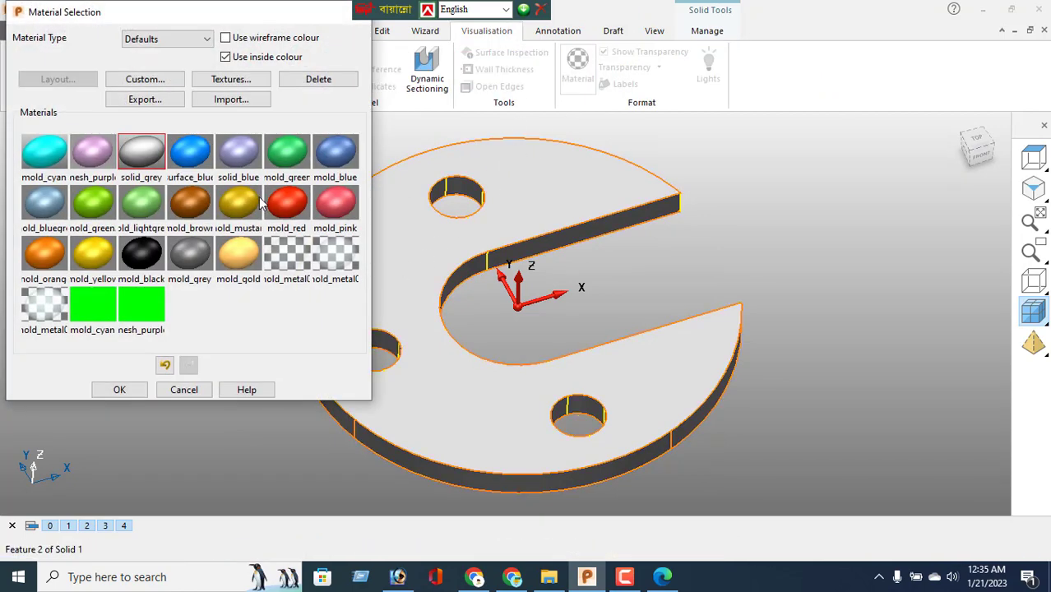
pyautogui.click(283, 157)
pyautogui.click(120, 392)
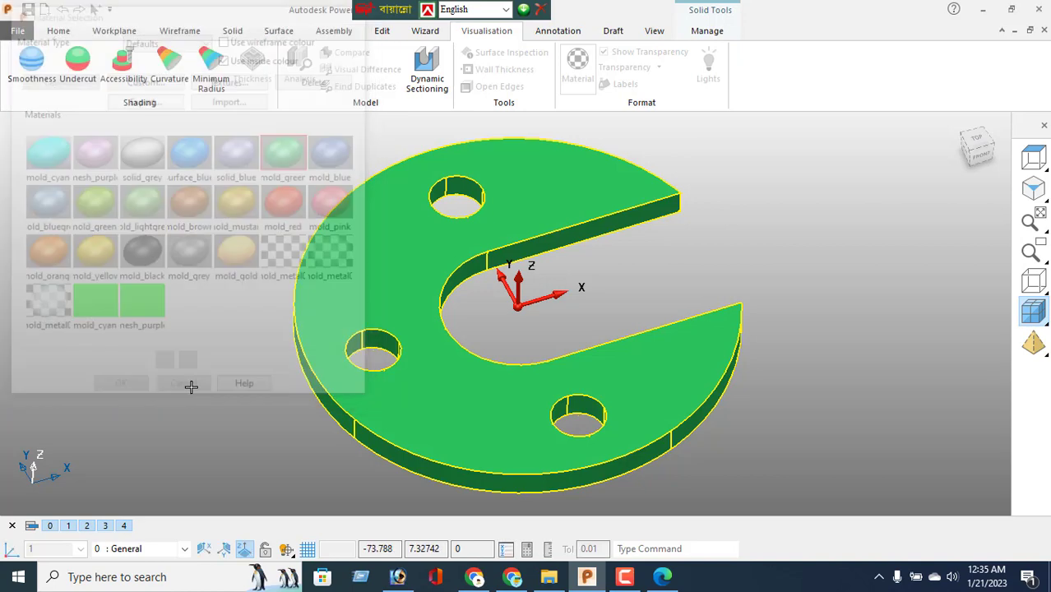
pyautogui.rightClick(164, 209)
pyautogui.click(204, 187)
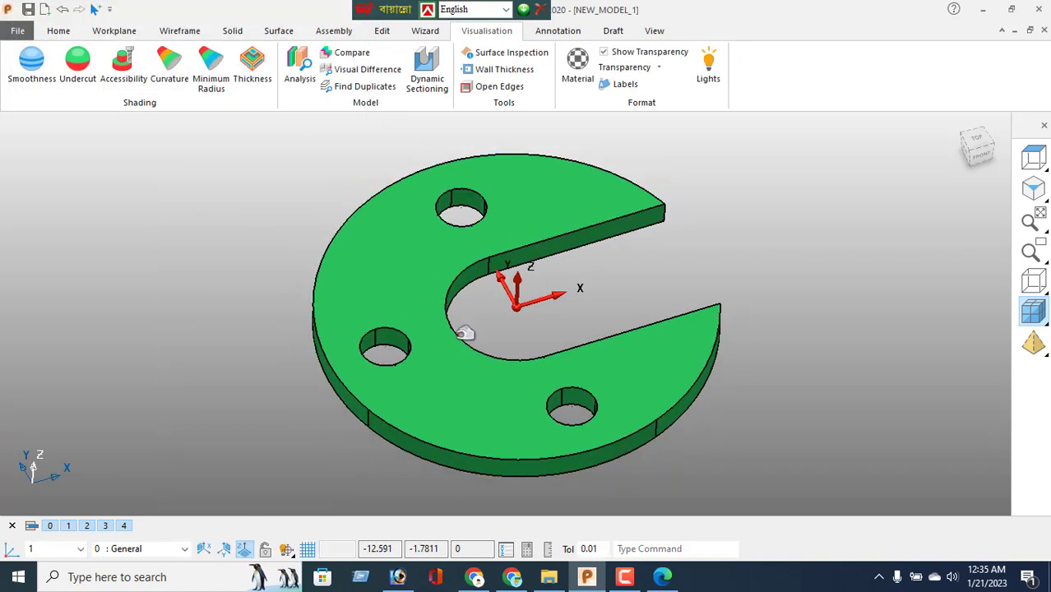
pyautogui.moveTo(479, 414); pyautogui.dragTo(482, 371, button='middle')
pyautogui.moveTo(414, 310); pyautogui.dragTo(617, 490, button='middle')
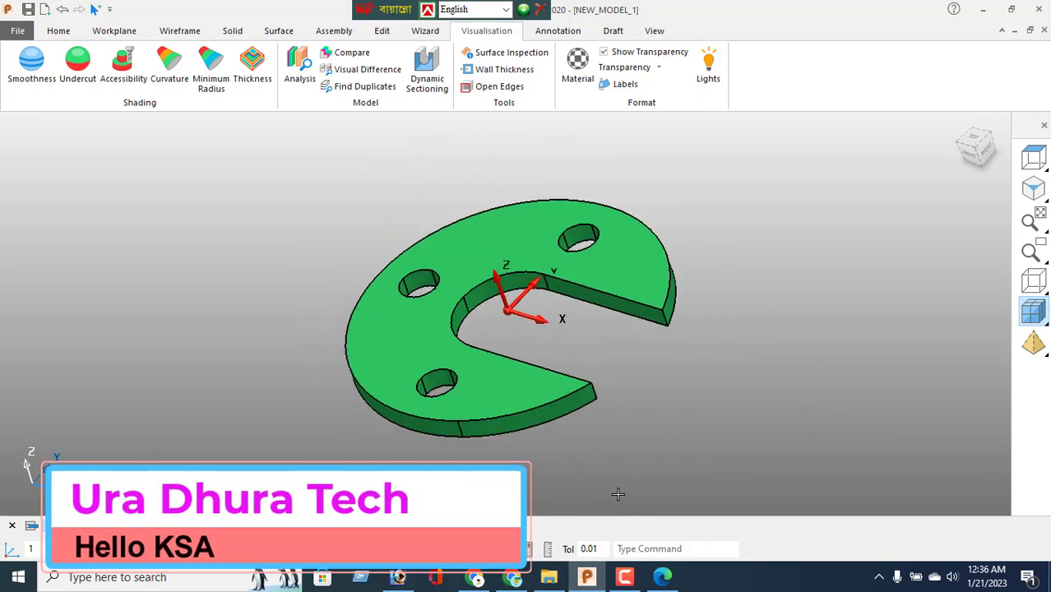
# Switch to the exercise PDF in Edge and compare the model with the Exercise-01 drawing and its section A-A
pyautogui.click(660, 579)
pyautogui.scroll(3, 546, 314)
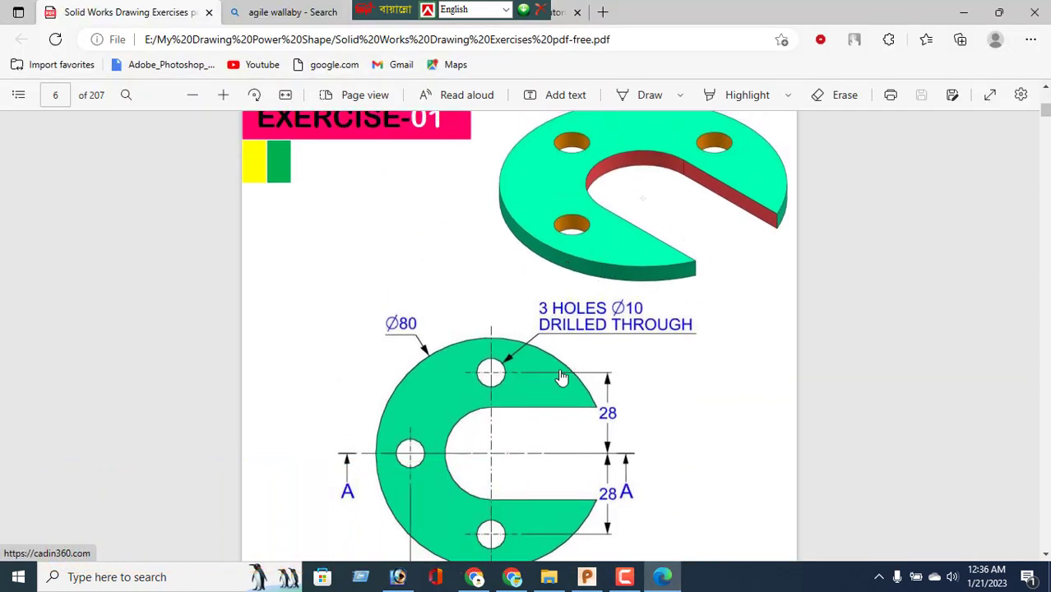
pyautogui.scroll(3, 562, 444)
pyautogui.scroll(-9, 526, 370)
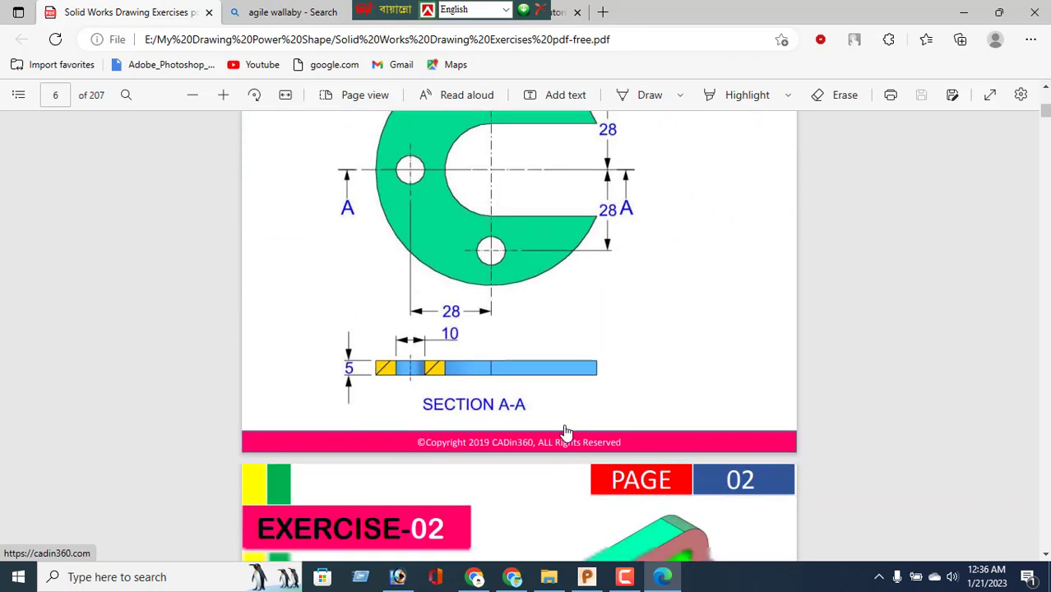